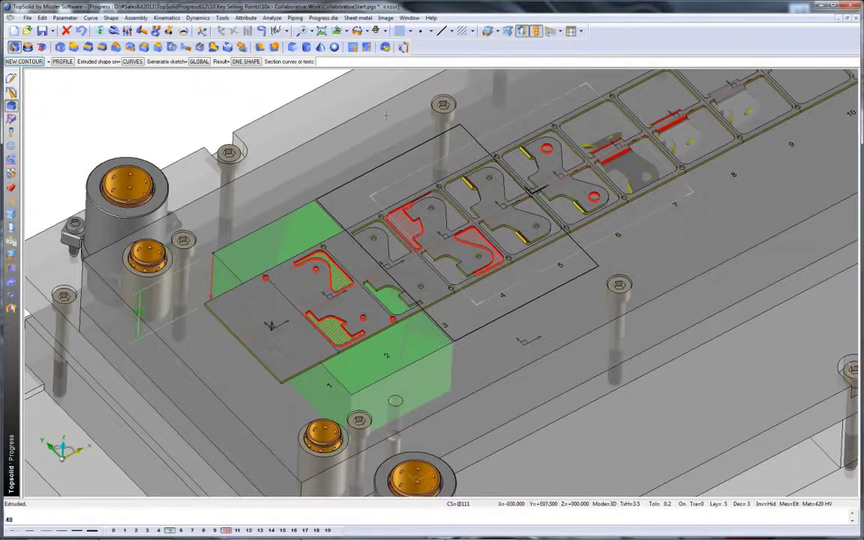
Extrude the rectangular contour around stations 3 to 5 to a height of 40 mm as a second die block.
left_click(365, 175)
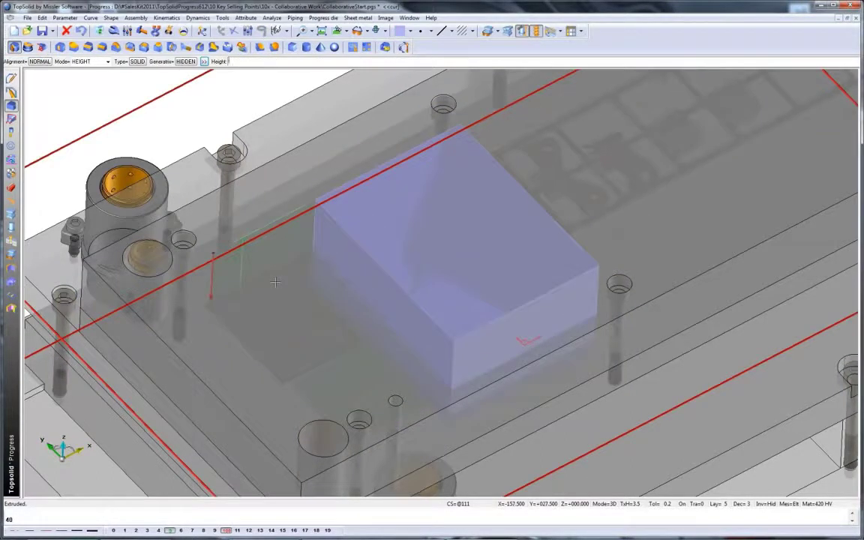
key("Return")
key("Escape")
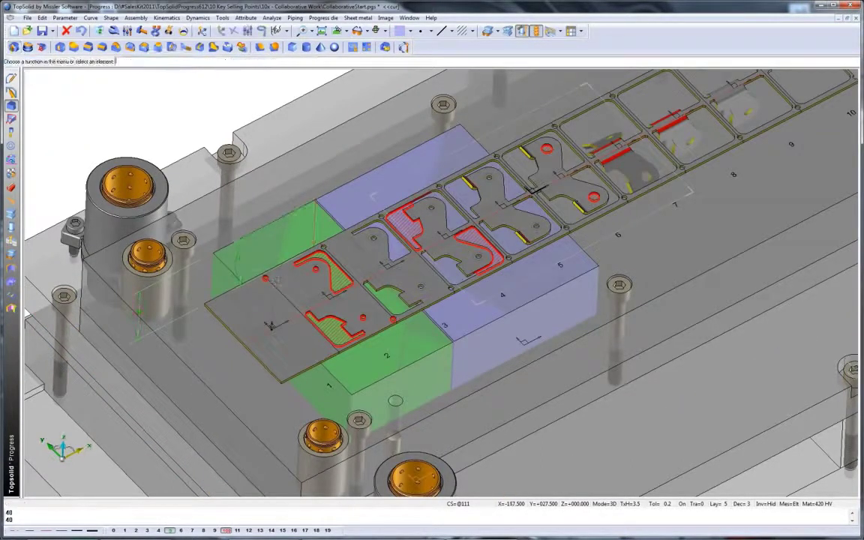
scroll(127, 177, "up", 2)
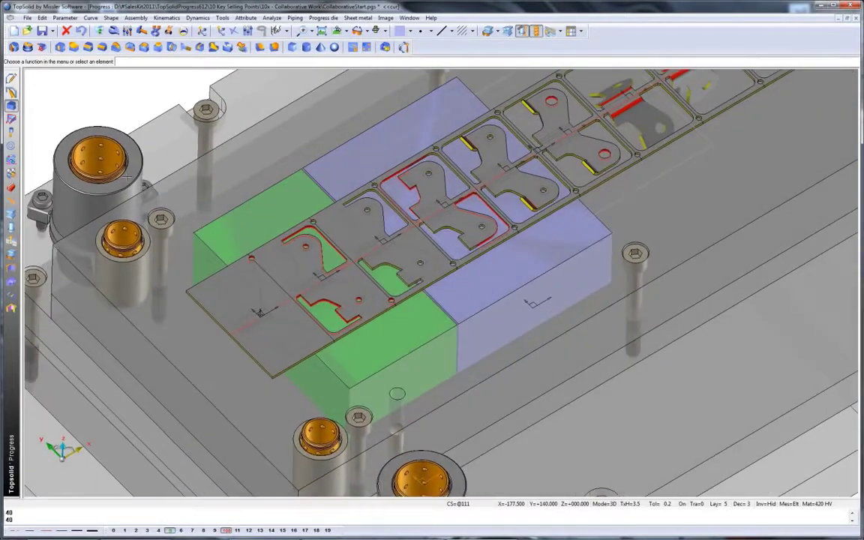
Set the main clearance to 0.5 mm and run the subtraction process for the green and the blue die blocks.
left_click(12, 242)
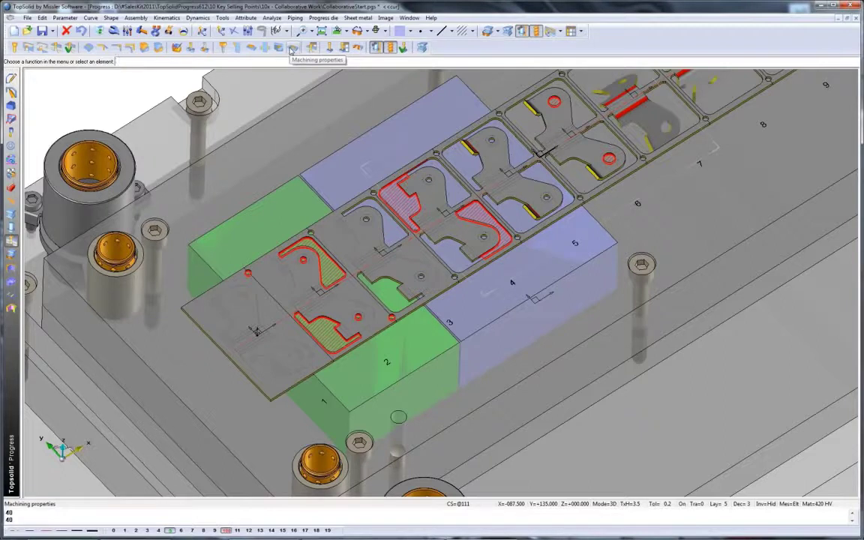
left_click(359, 47)
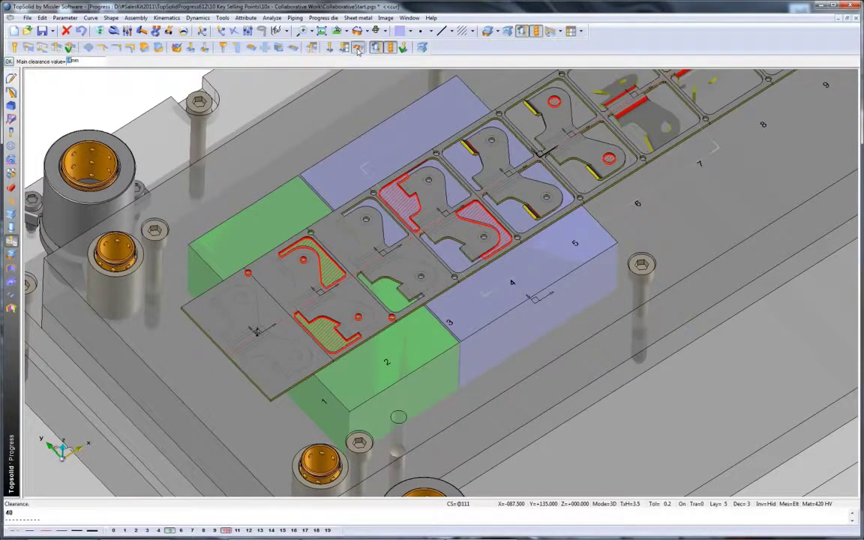
left_click(331, 48)
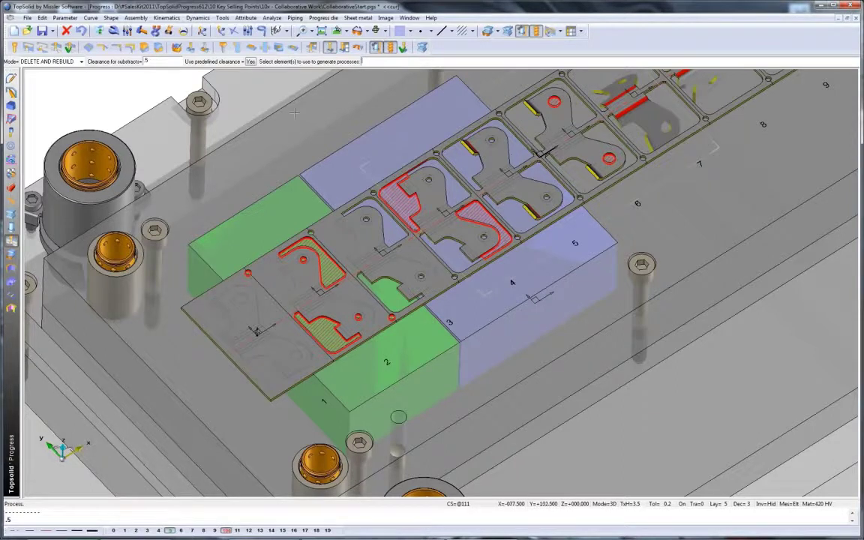
left_click(288, 196)
left_click(324, 179)
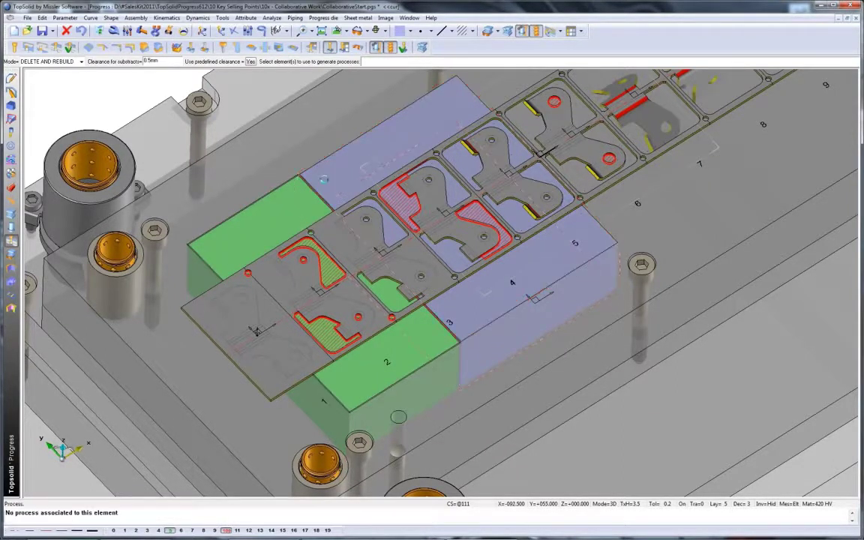
middle_click_drag(324, 180, 325, 179)
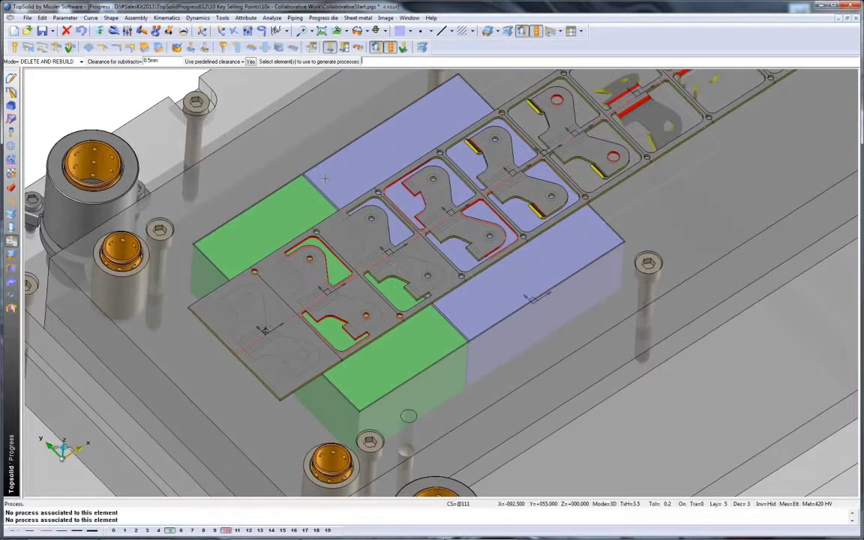
Blank out the green die block to inspect its pocket in the plate, and restore the block.
left_click(358, 30)
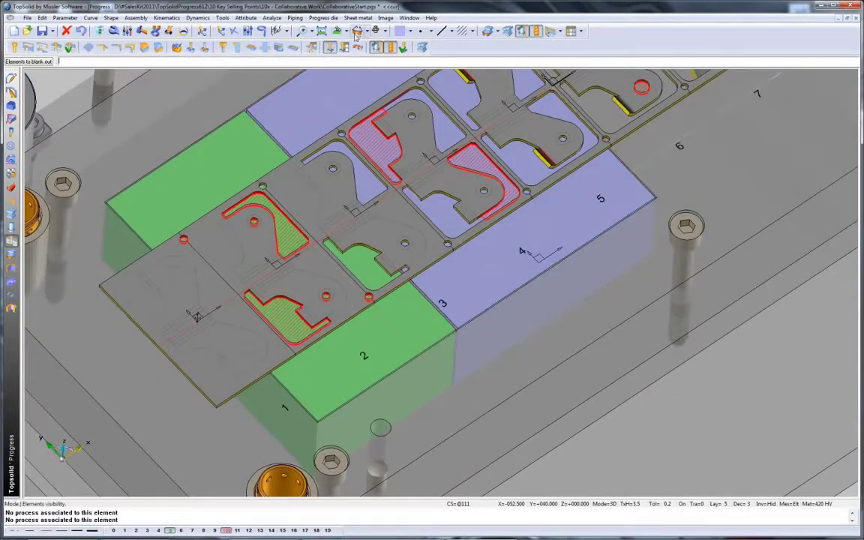
left_click(255, 140)
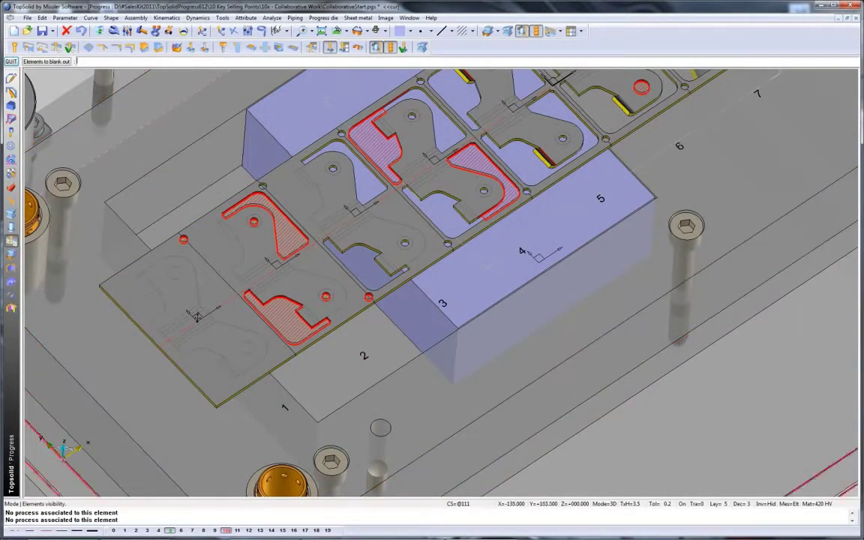
left_click(80, 31)
Define a new, empty alternative assembly set named DIESET_USER1.
left_click(136, 17)
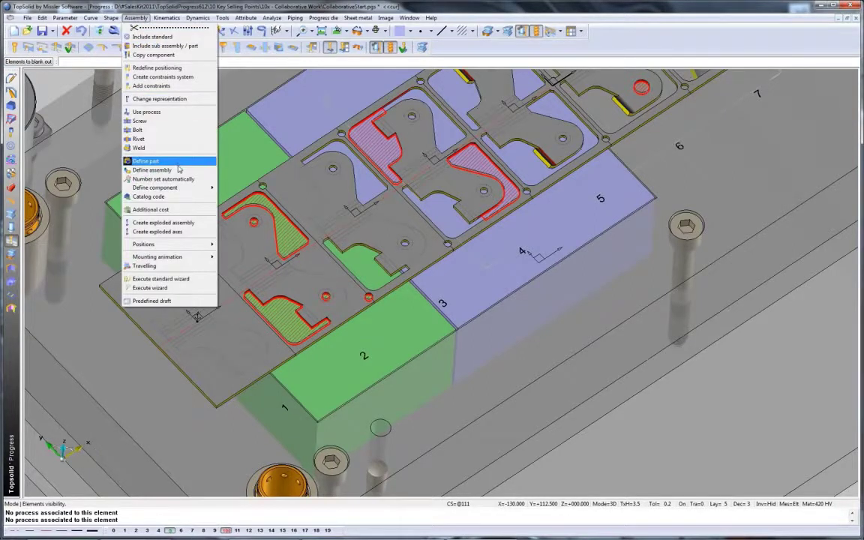
left_click(152, 169)
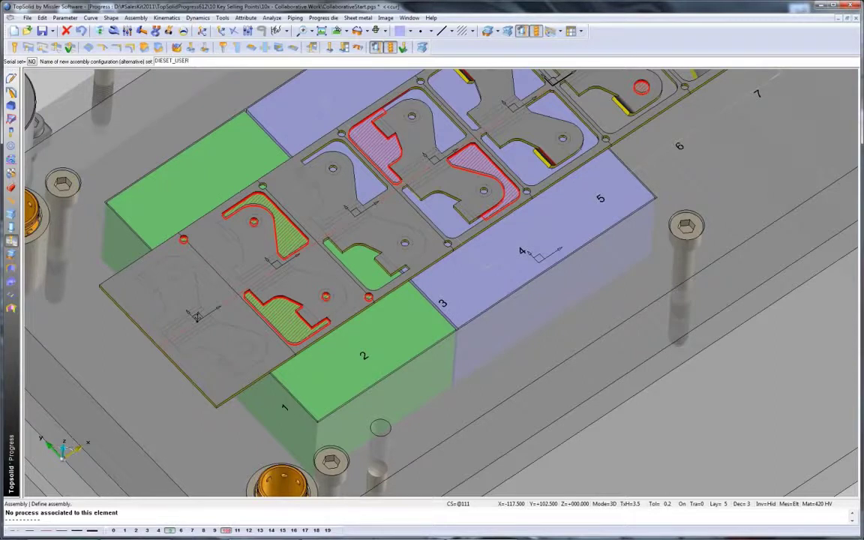
key("Return")
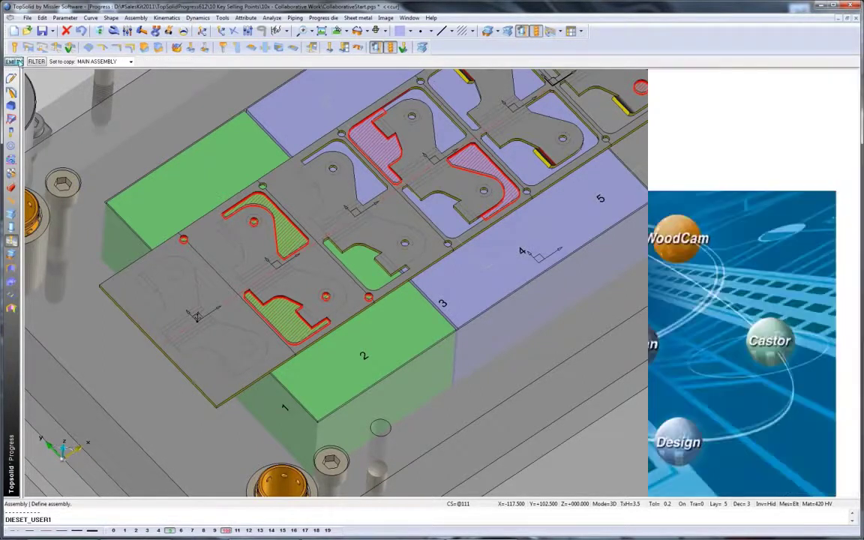
left_click(18, 61)
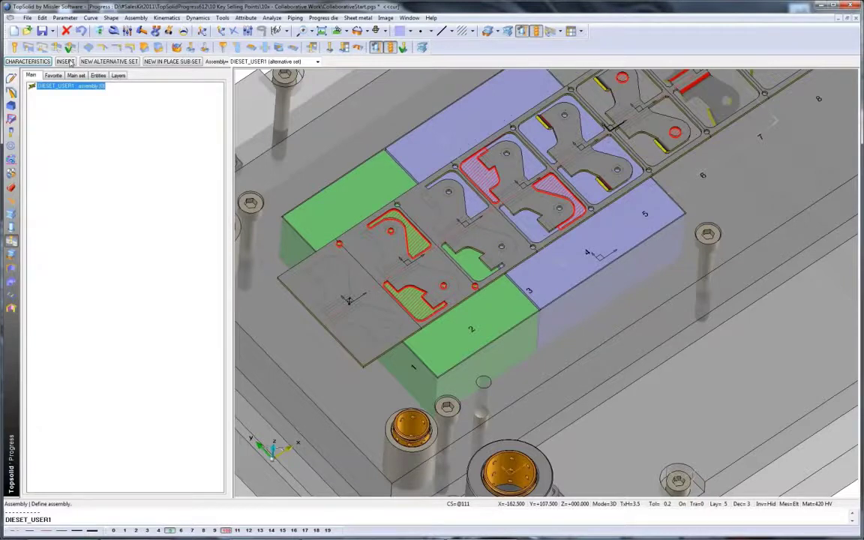
Choose the green die block and stations n1, n2 and n3 as the elements to insert into DIESET_USER1.
left_click(67, 60)
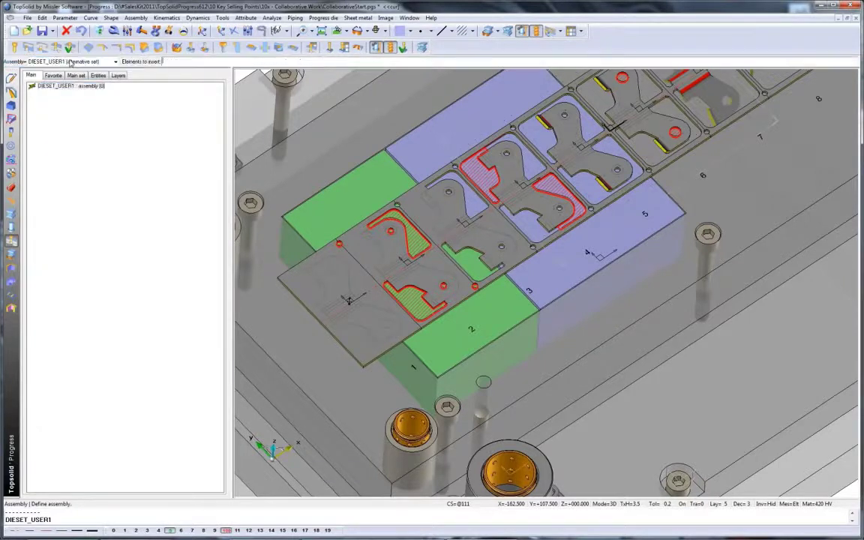
left_click(262, 31)
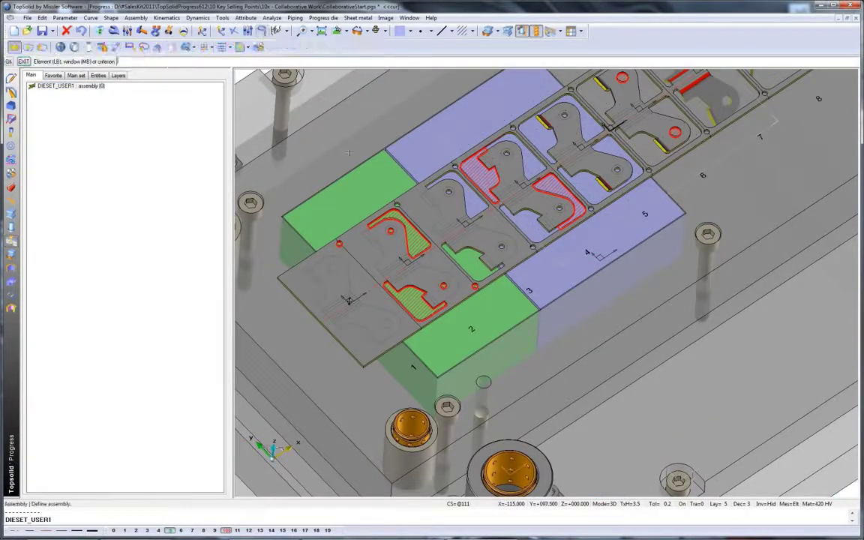
left_click(376, 196)
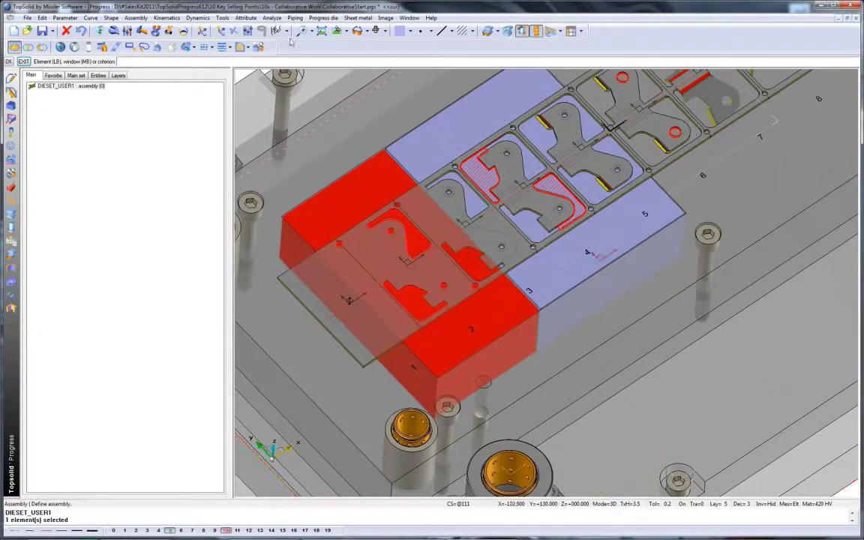
left_click(9, 61)
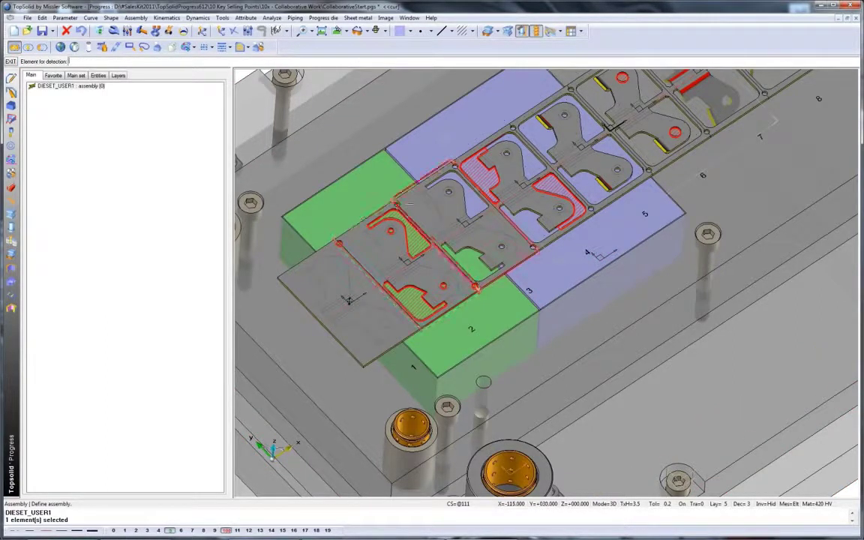
left_click(410, 204)
left_click(408, 204)
left_click(9, 62)
left_click(370, 246)
left_click(370, 245)
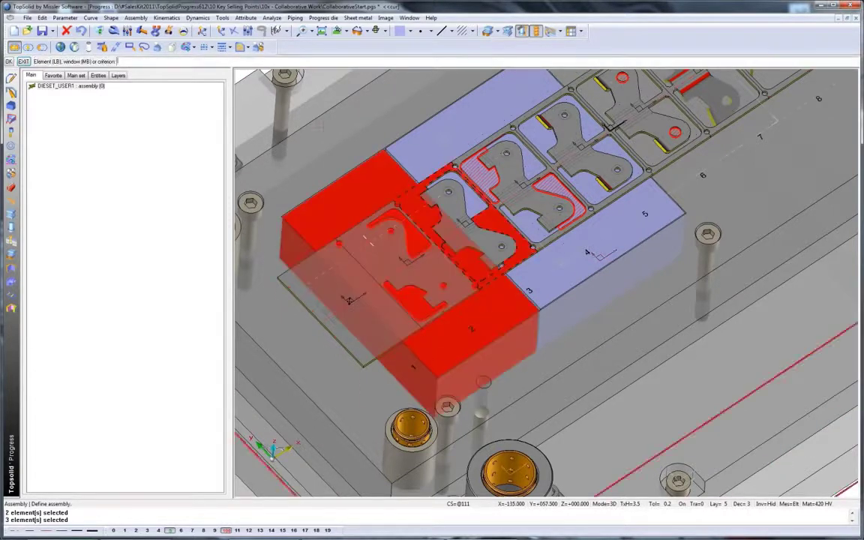
left_click(9, 62)
left_click(326, 246)
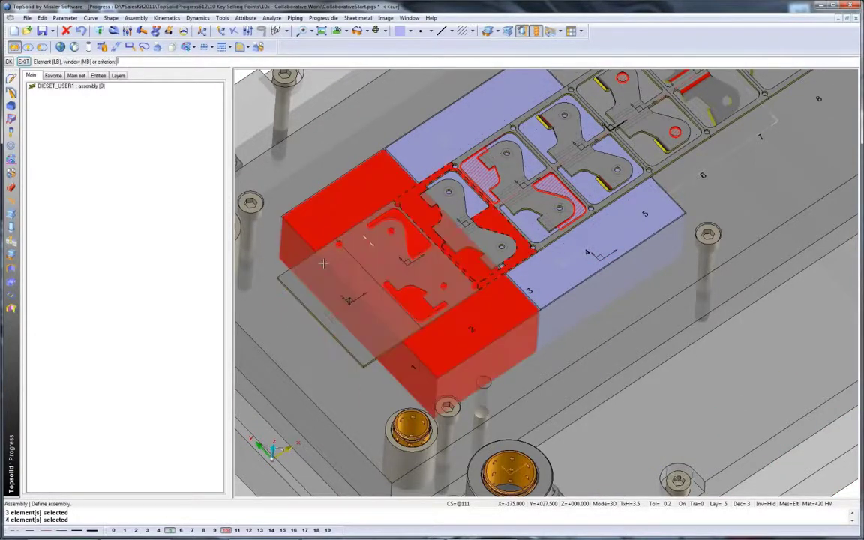
Add the punch profiles on the stations over the green block and insert the whole selection into DIESET_USER1.
left_click(368, 243)
left_click(394, 229)
left_click(409, 283)
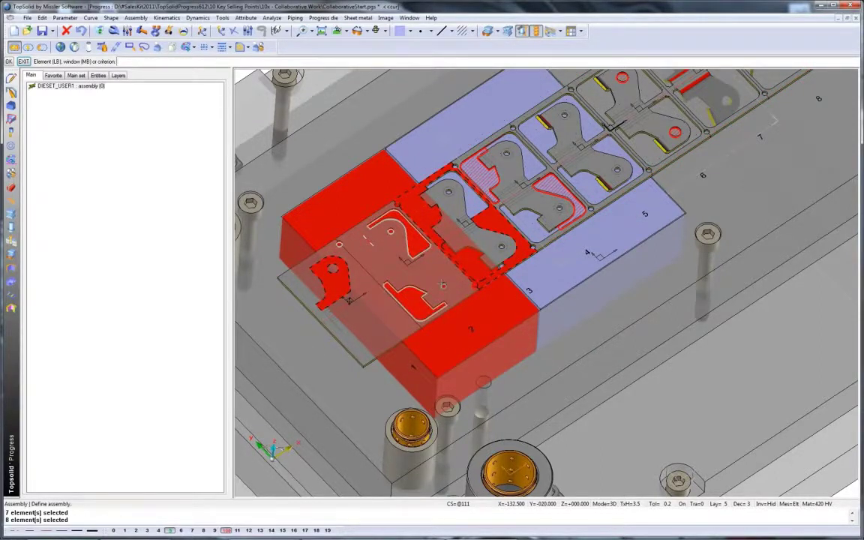
left_click(9, 62)
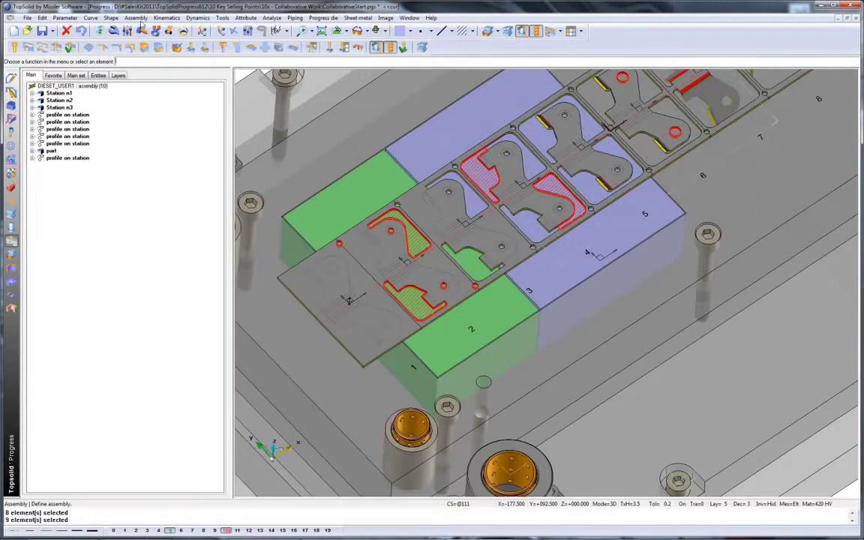
Define a second empty alternative assembly set named DIESET_USER2.
left_click(138, 18)
left_click(162, 149)
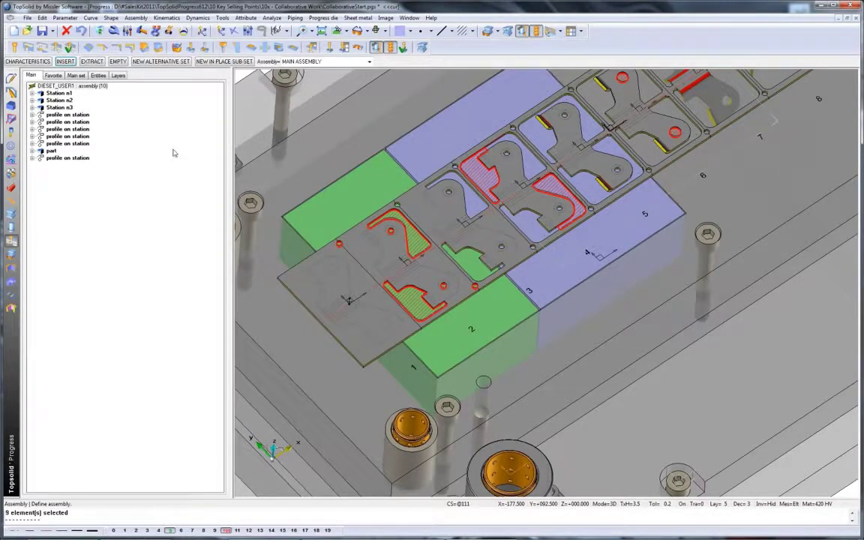
left_click(160, 62)
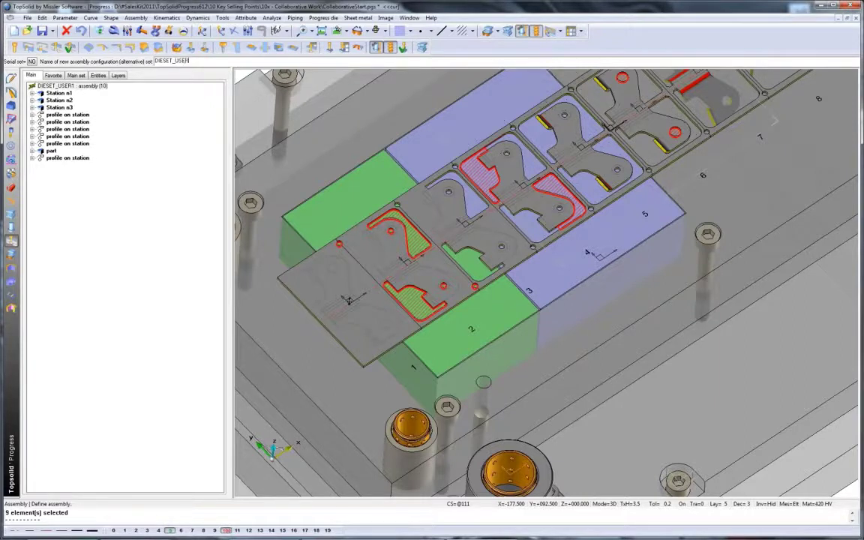
key("Return")
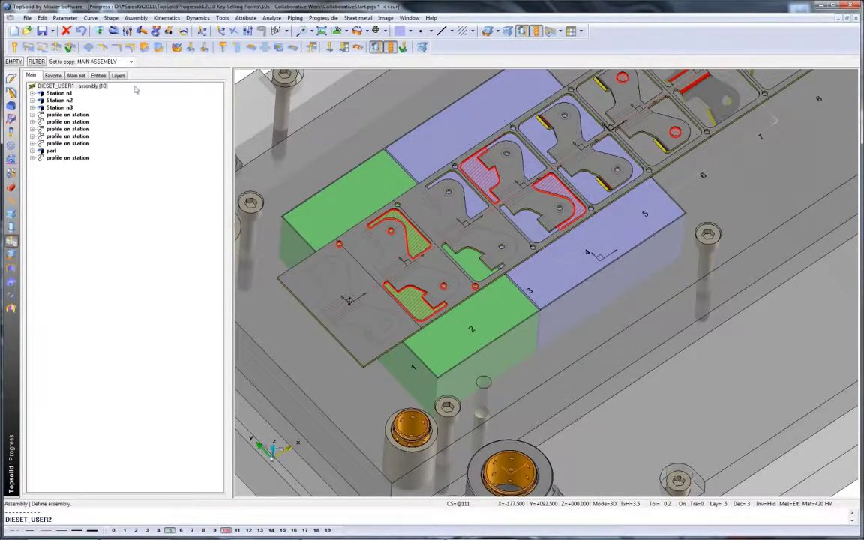
left_click(15, 63)
Insert the blue die block, stations n3, n4 and n5 and the two cutting profiles over that block into DIESET_USER2.
left_click(99, 61)
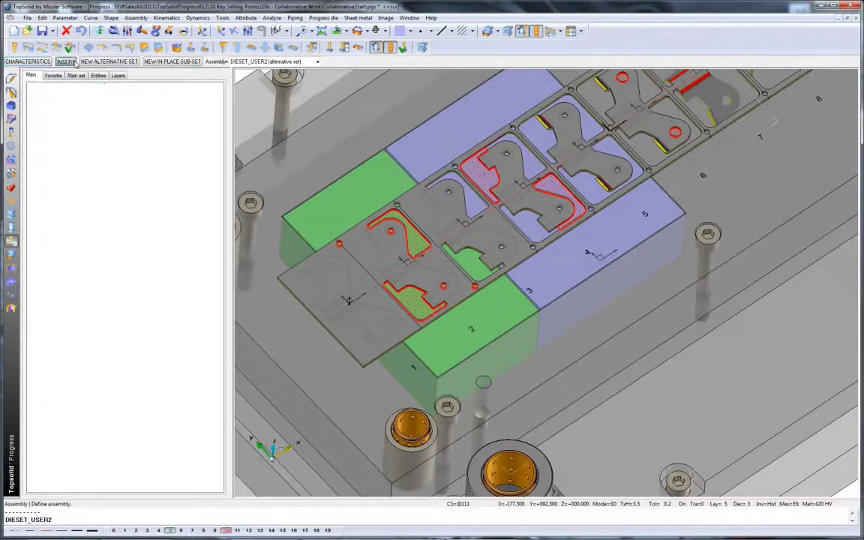
left_click(263, 32)
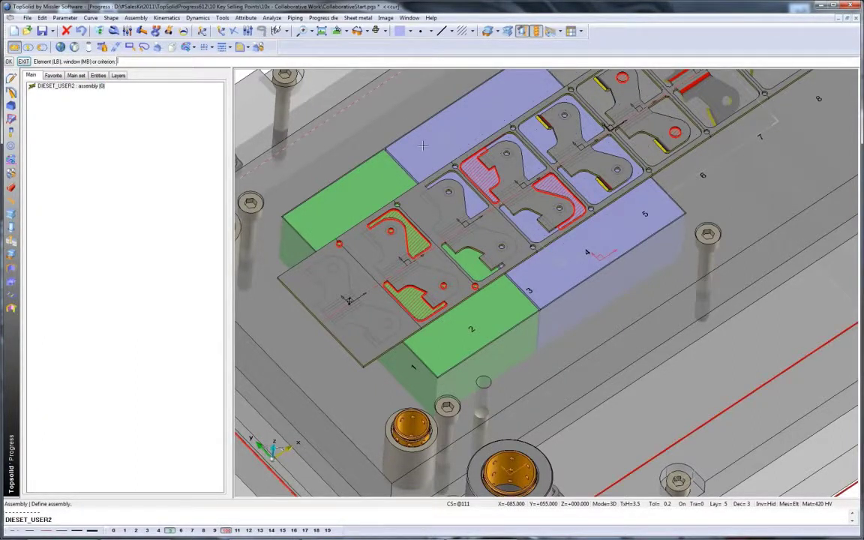
left_click(423, 146)
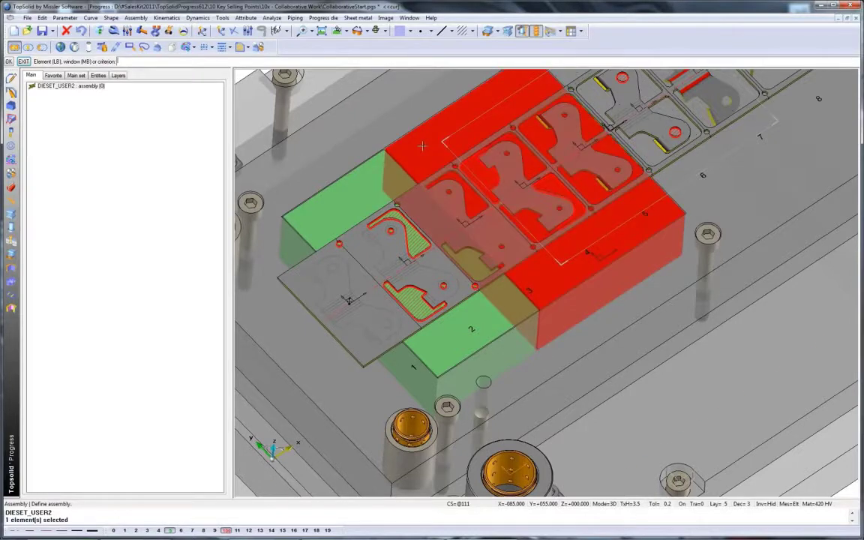
left_click(277, 32)
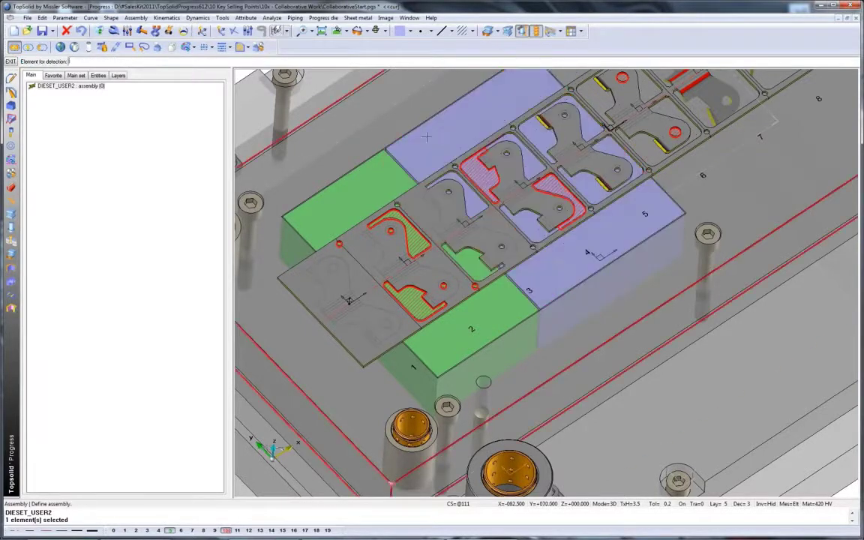
left_click(476, 152)
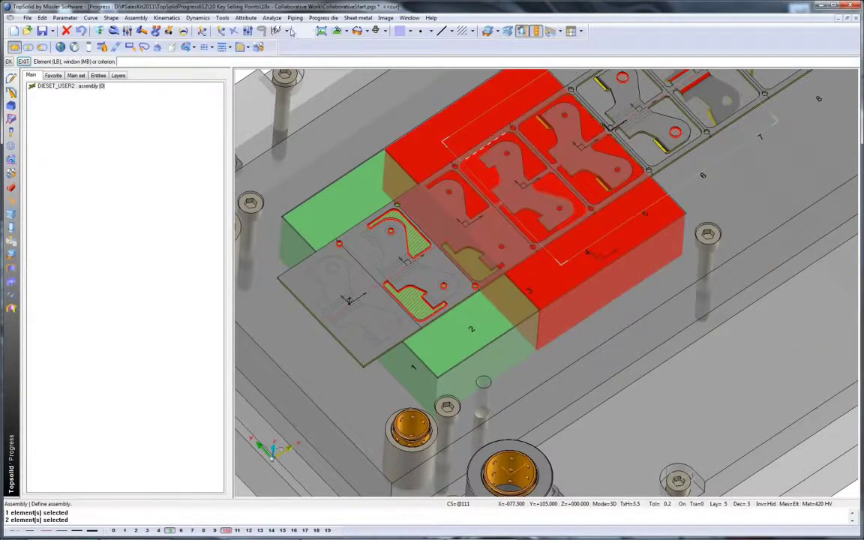
left_click(517, 118)
left_click(276, 31)
left_click(446, 175)
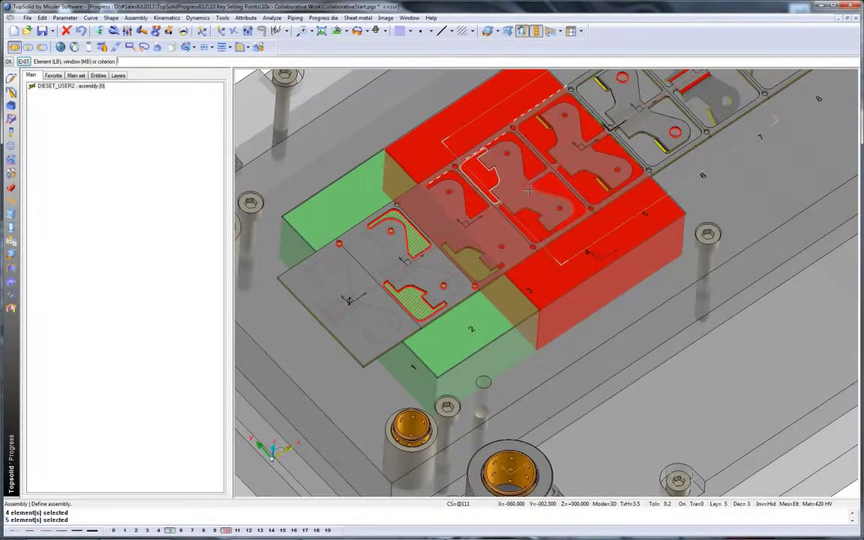
left_click(10, 61)
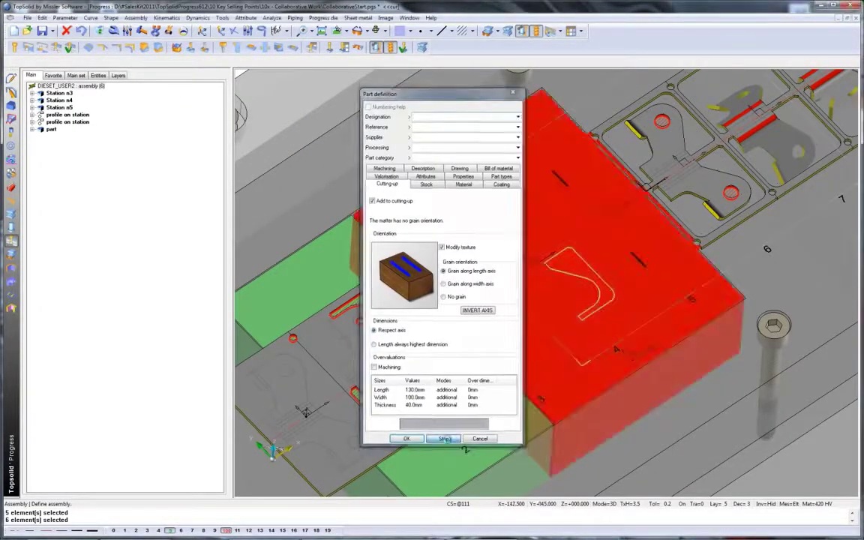
left_click(445, 438)
left_click(504, 295)
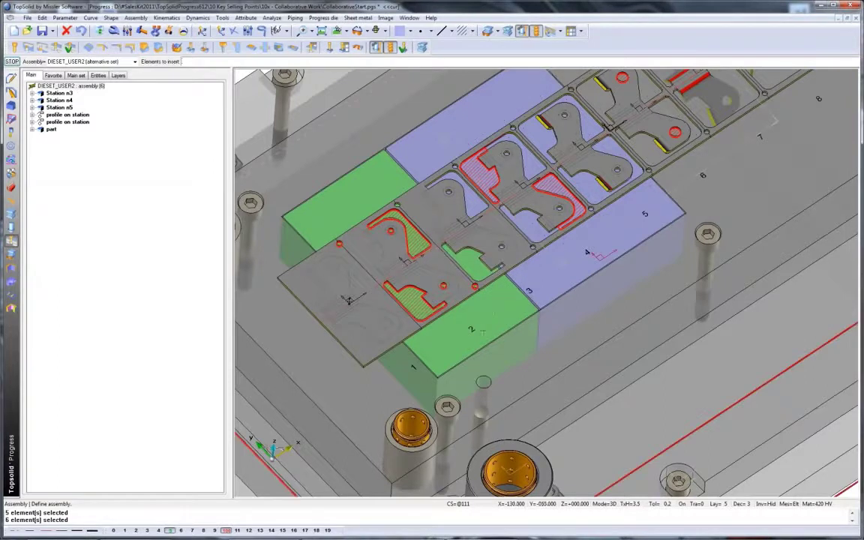
Switch the assembly tree from the DIESET_USER2 set to the main ASSEMBLY set.
scroll(472, 332, "down", 7)
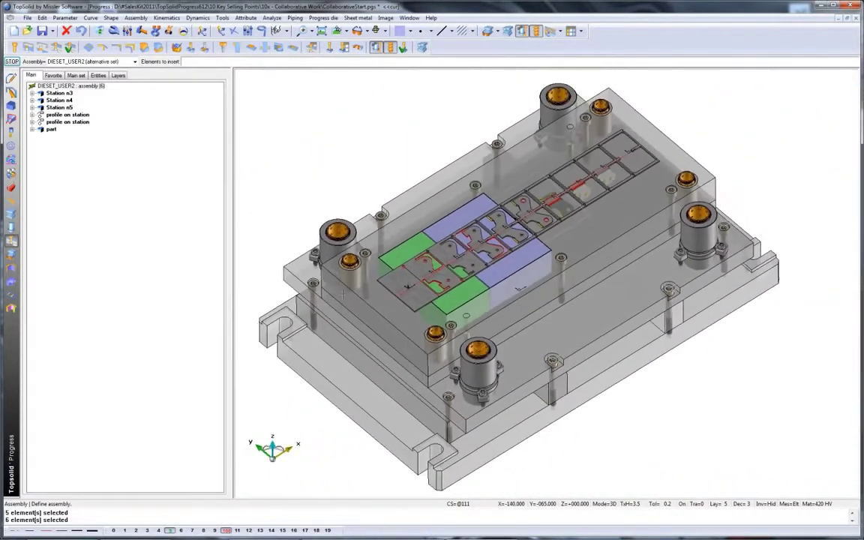
right_click(149, 194)
mouse_move(157, 208)
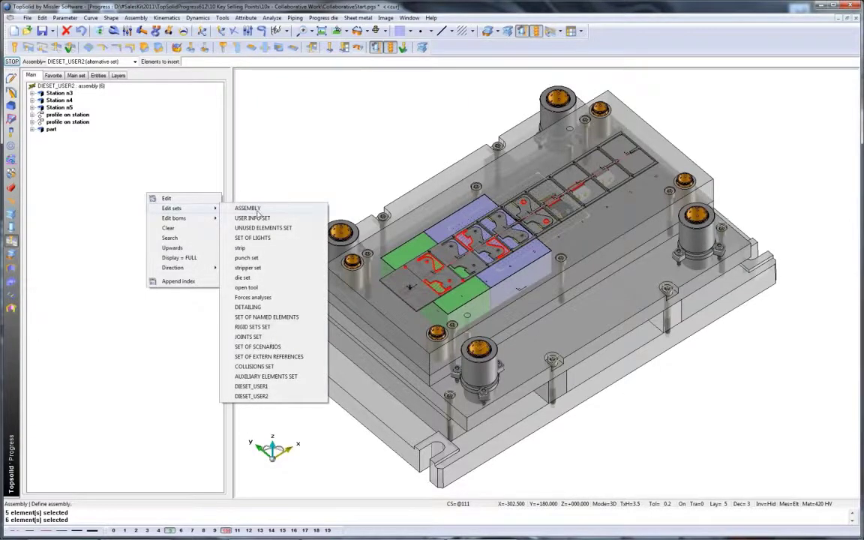
left_click(249, 209)
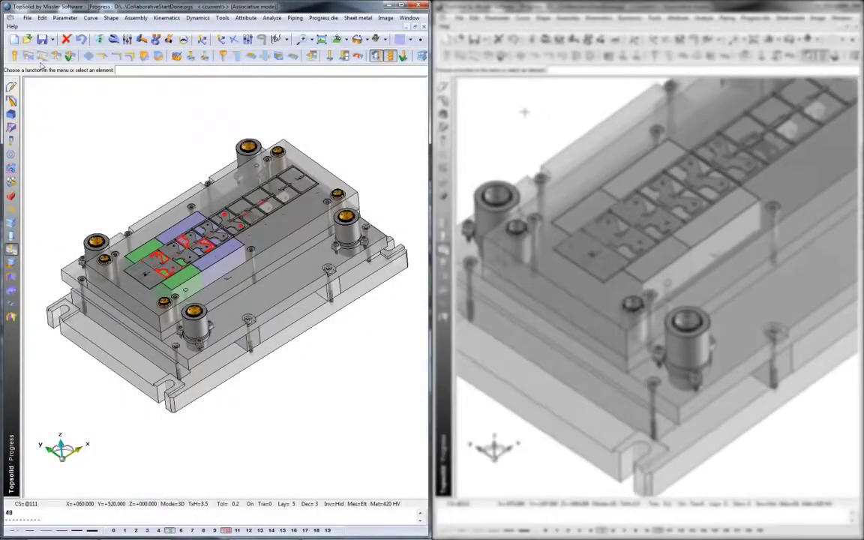
Create a new Progress document without a template for the first user's work.
left_click(14, 40)
left_click_drag(237, 249, 236, 288)
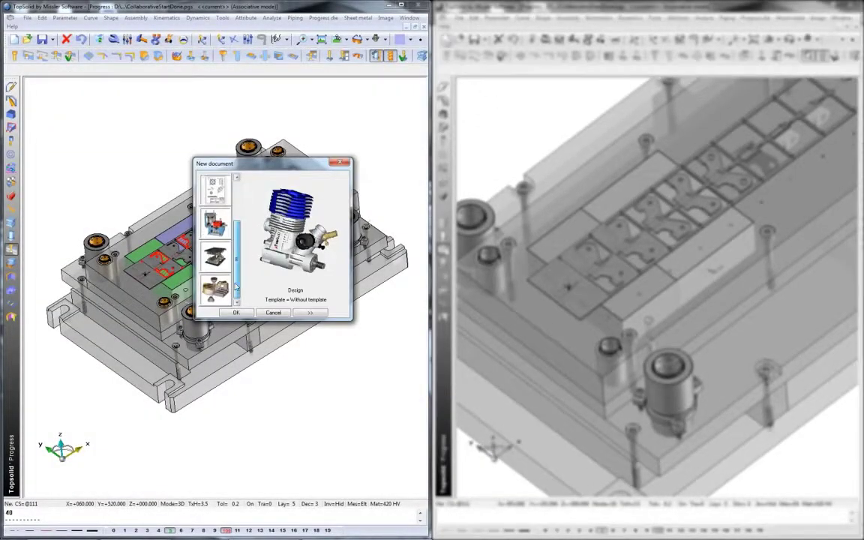
left_click(216, 257)
left_click(237, 312)
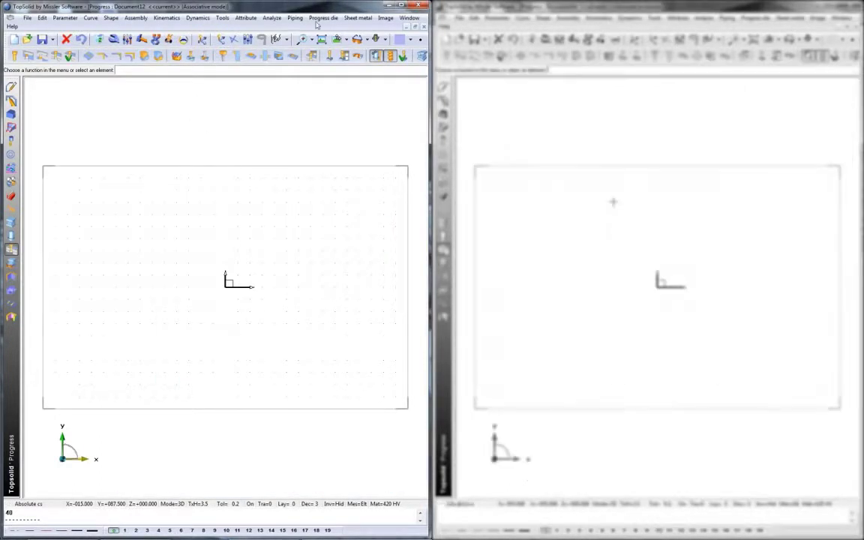
Include only the DIESET_USER1 set from CollaborativeStartDone in the new document, excluding the punch, stripper, die and strip tool sets.
left_click(322, 17)
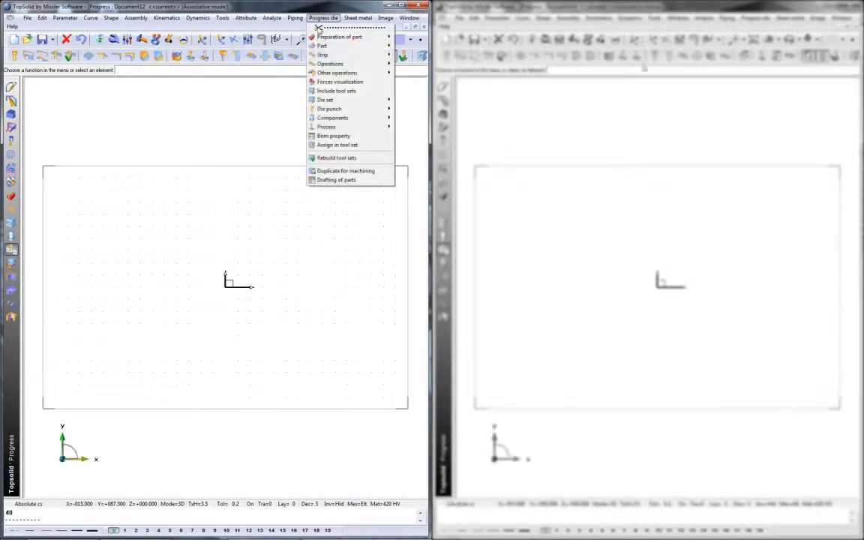
left_click(337, 91)
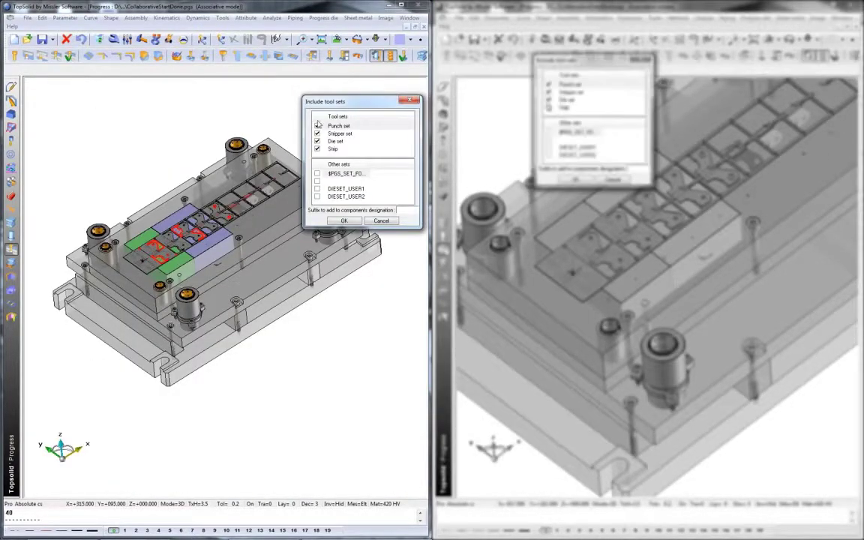
left_click(317, 126)
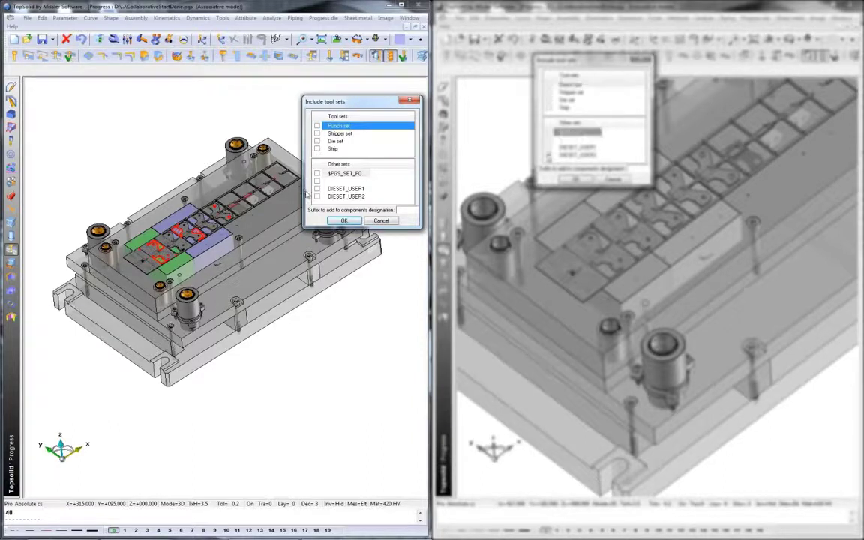
left_click(318, 188)
left_click(344, 221)
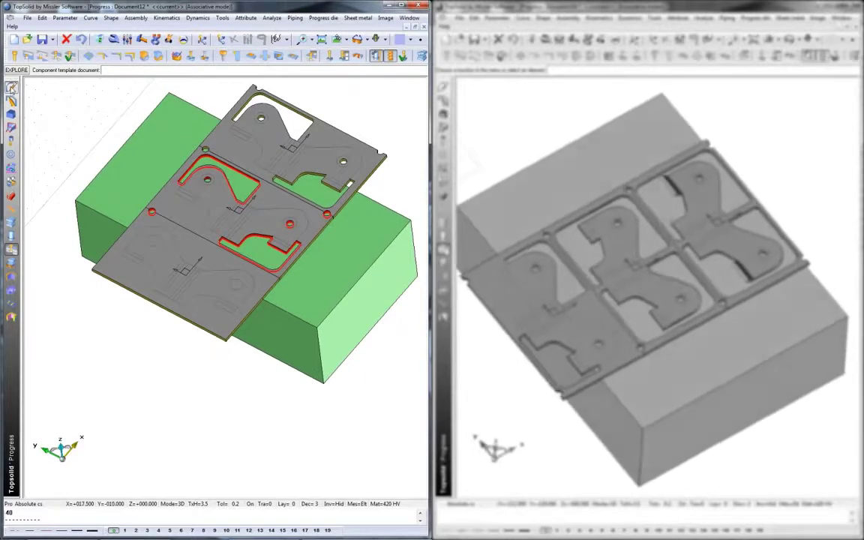
Sketch a 16 mm diameter circle centred on the small pilot hole at the strip edge between the first two stations.
left_click(12, 88)
left_click(14, 56)
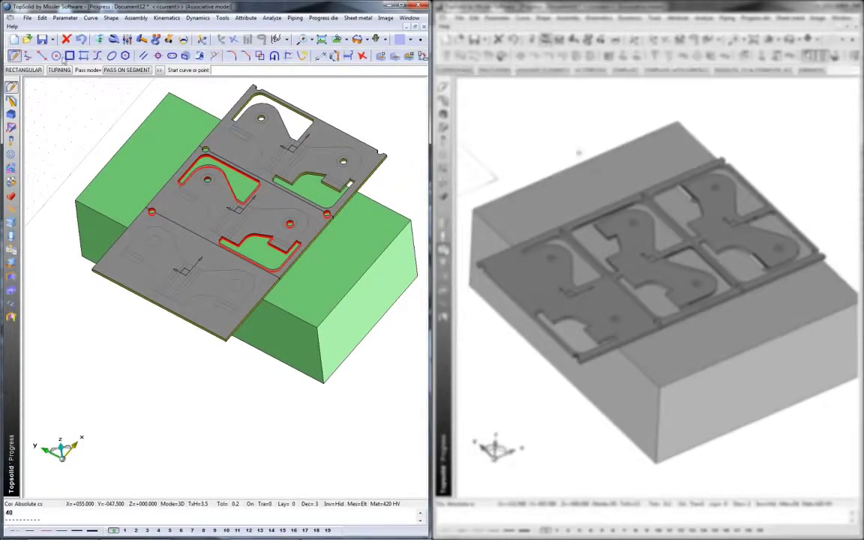
left_click(57, 57)
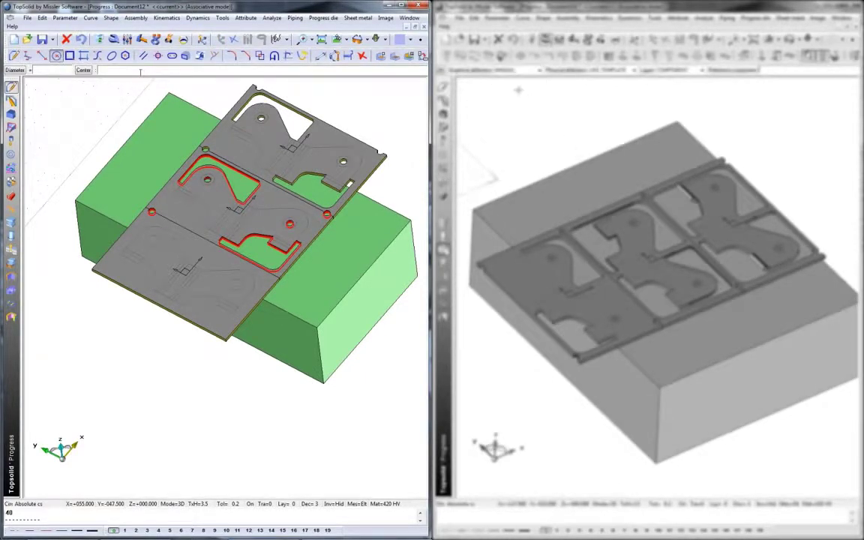
left_click(234, 40)
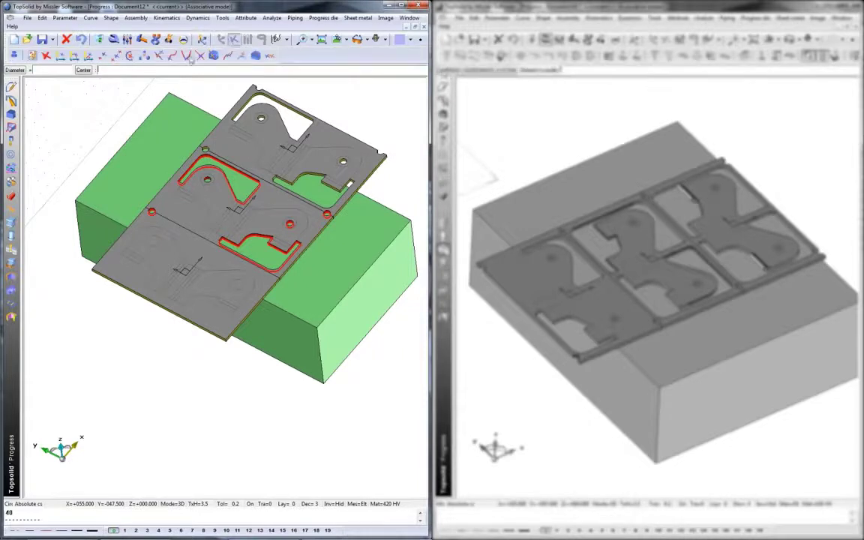
left_click(130, 56)
left_click(151, 210)
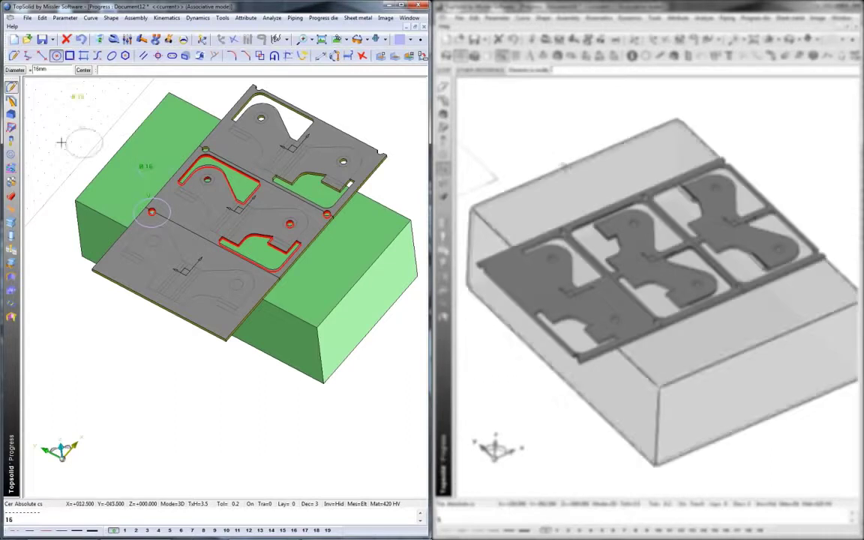
Extrude the 16 mm circle 40 mm into the green die block to form a cylindrical insert.
left_click(12, 113)
left_click(134, 210)
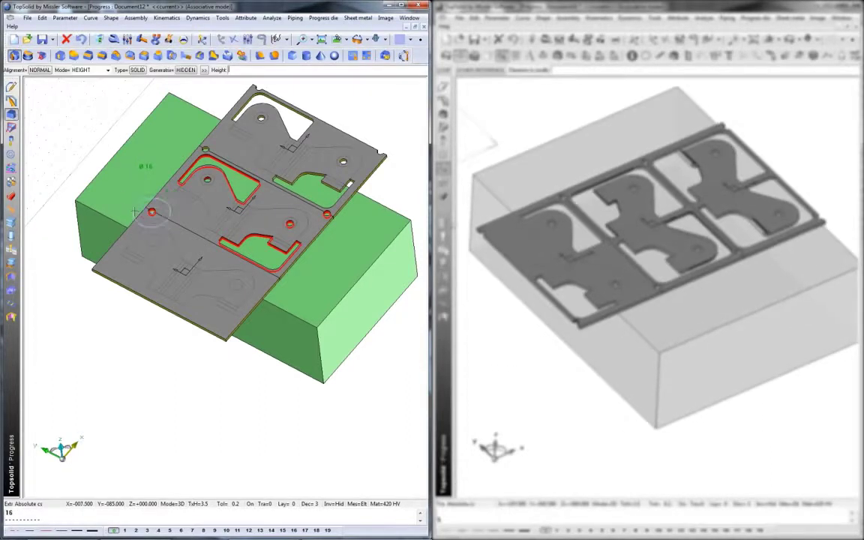
middle_click_drag(133, 212, 160, 307)
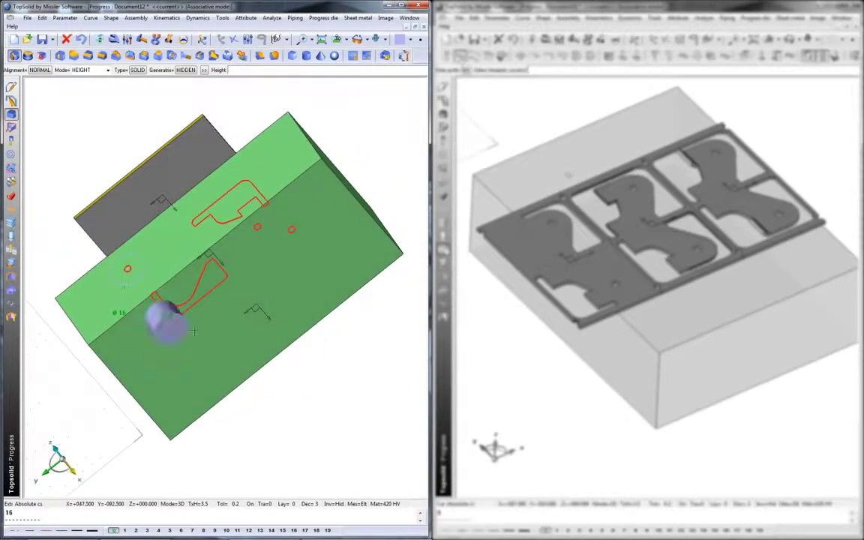
type("40")
key("Return")
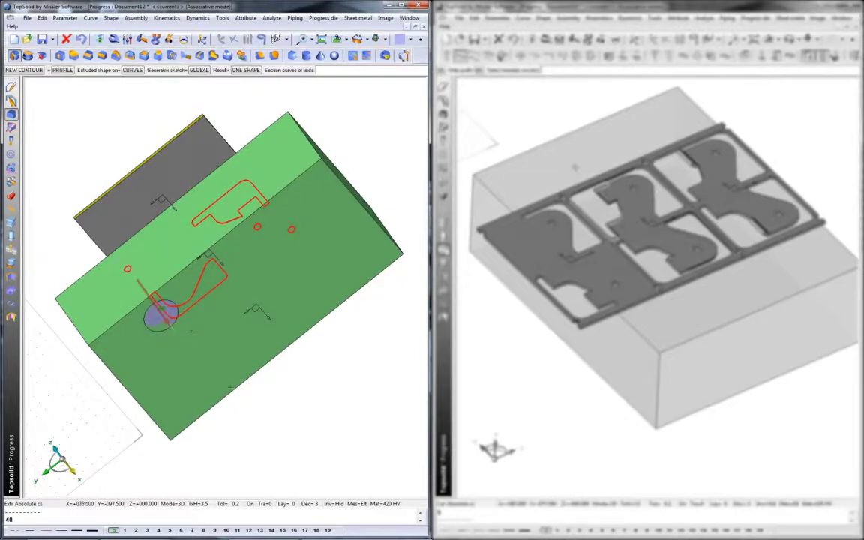
Generate the process of the cylindrical insert in the green die block with 0 mm clearance for subtractions.
middle_click_drag(259, 395, 257, 394)
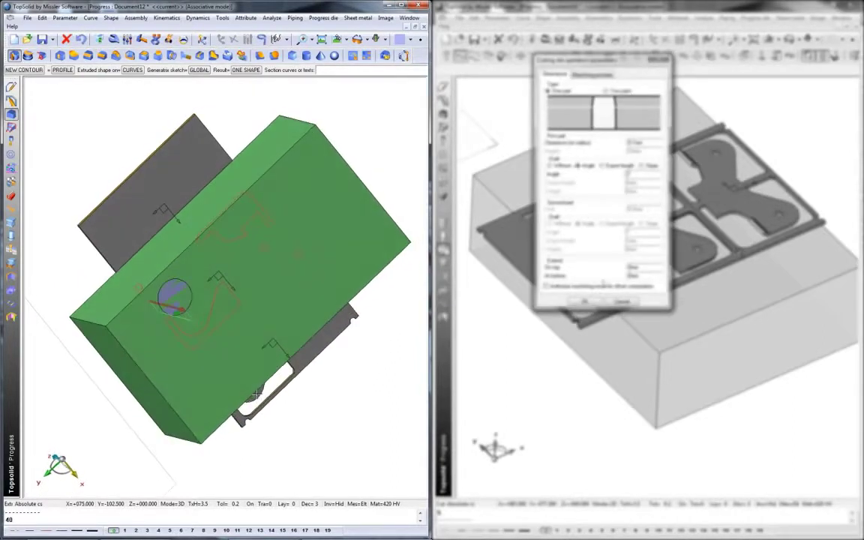
left_click(11, 252)
left_click(330, 58)
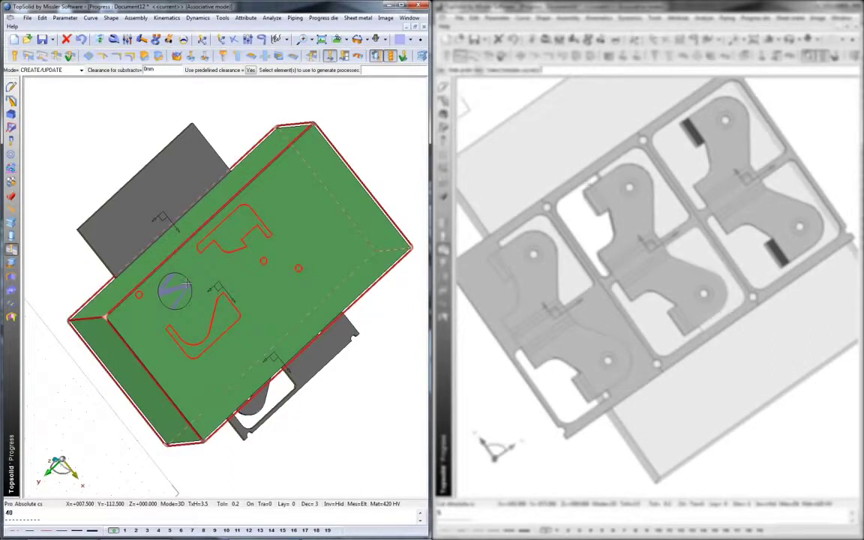
left_click(186, 282)
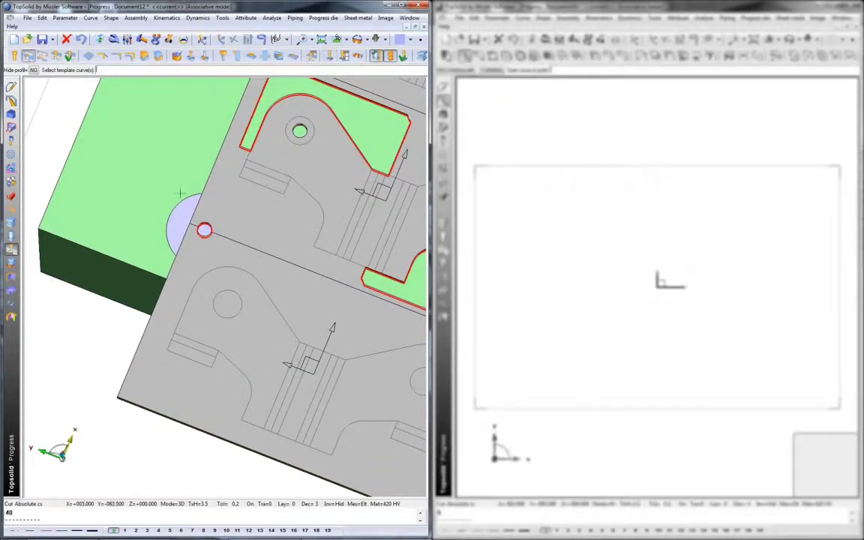
Cut the pilot hole profile through the cylindrical insert as a two-part opening with 0.1 mm clearance, 10 mm height, 0.5 mm shift and 1° second-part draft.
left_click(205, 229)
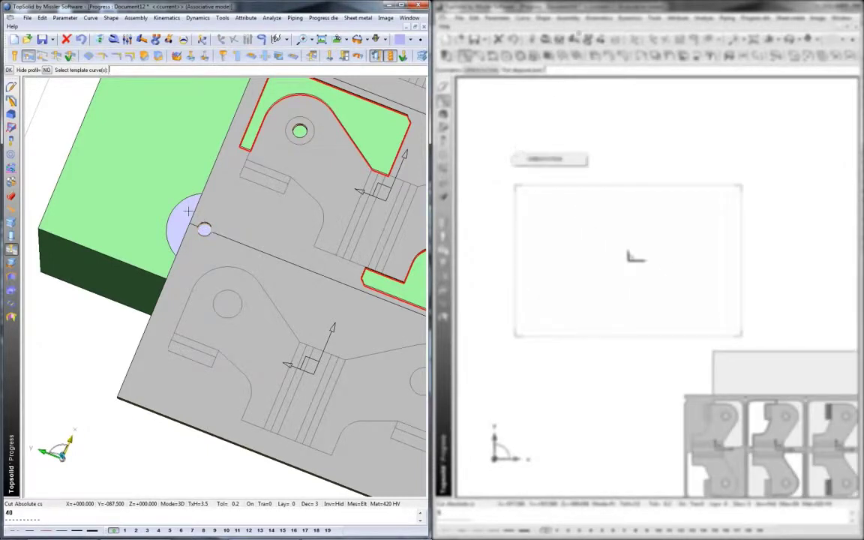
middle_click(188, 211)
left_click(188, 212)
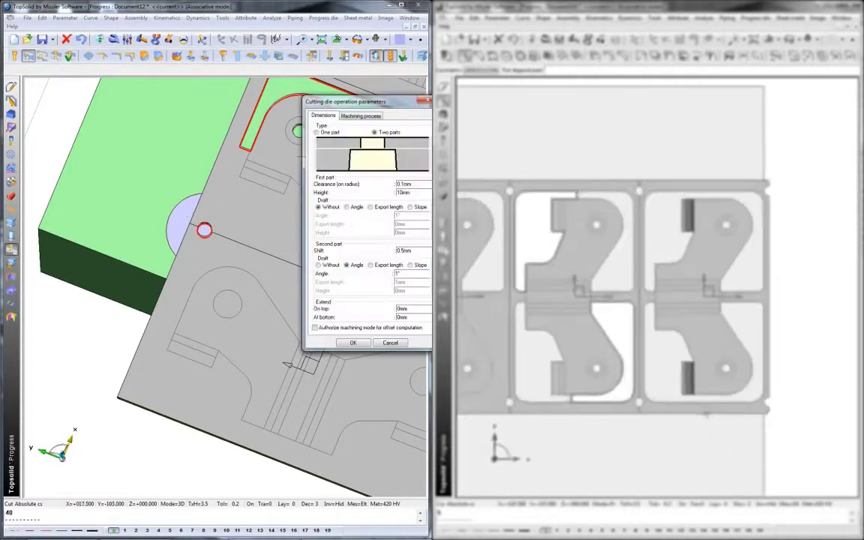
left_click_drag(348, 102, 328, 97)
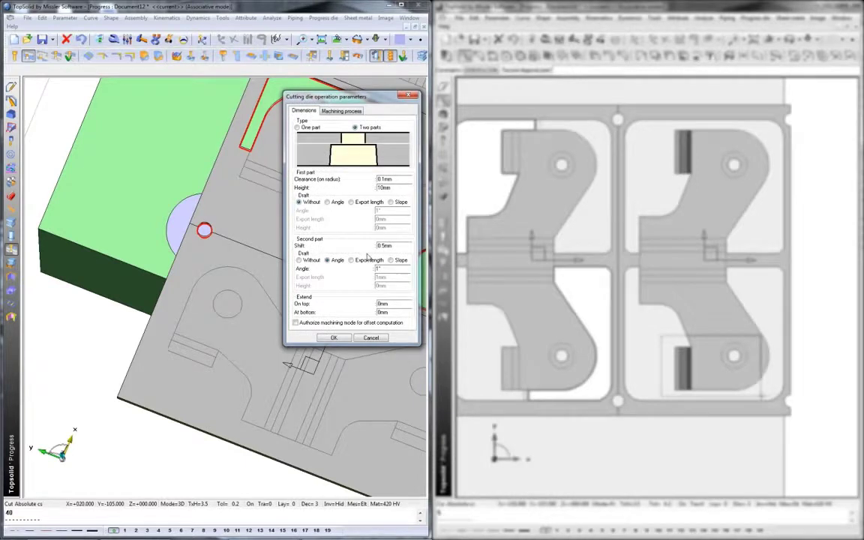
left_click(333, 339)
middle_click_drag(209, 251, 209, 234)
Cut the curved punch profile on the +Y side of the green block as a one-part opening with 0.1 mm clearance and 2° draft.
left_click(80, 71)
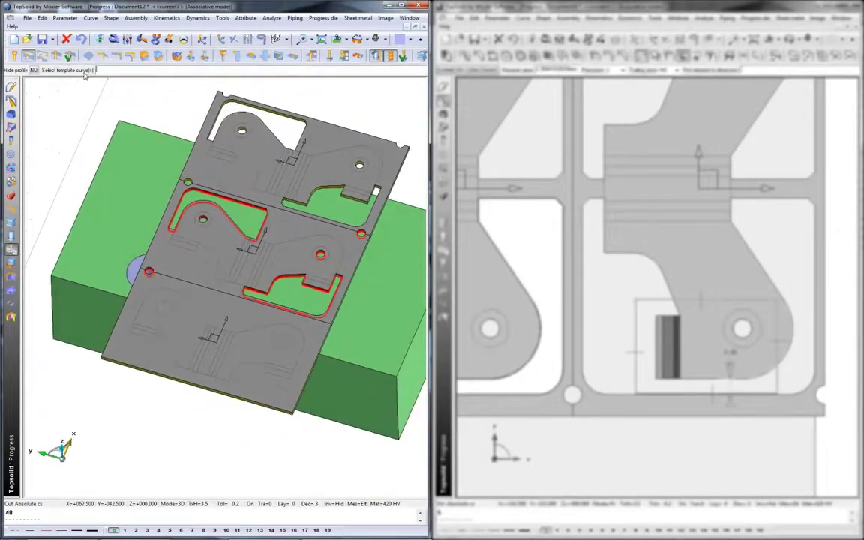
left_click(202, 192)
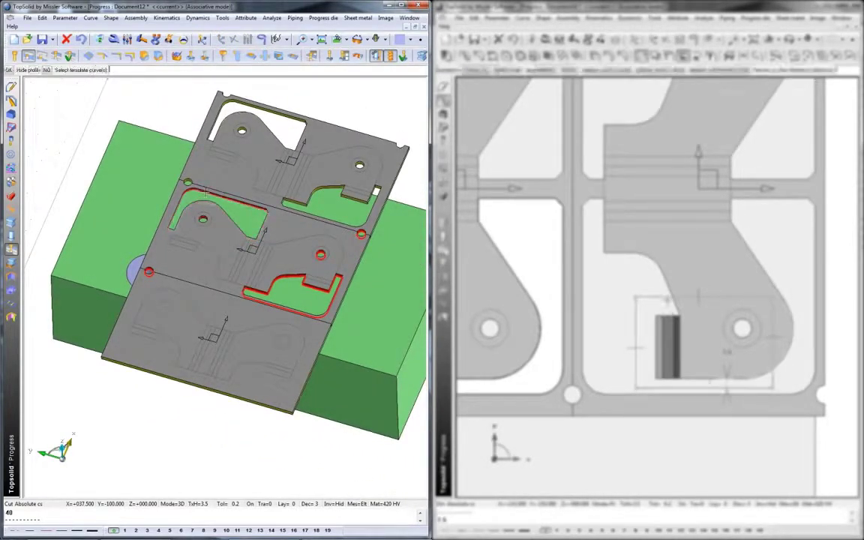
left_click(138, 167)
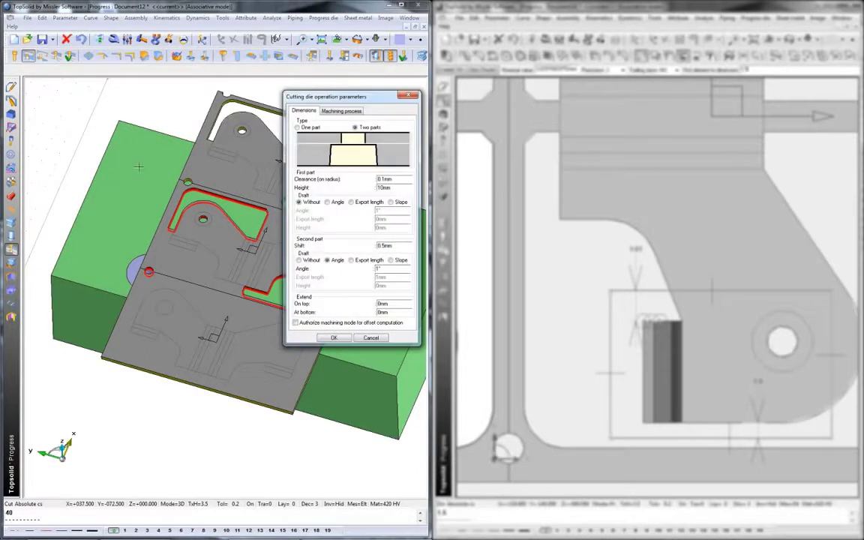
left_click(310, 128)
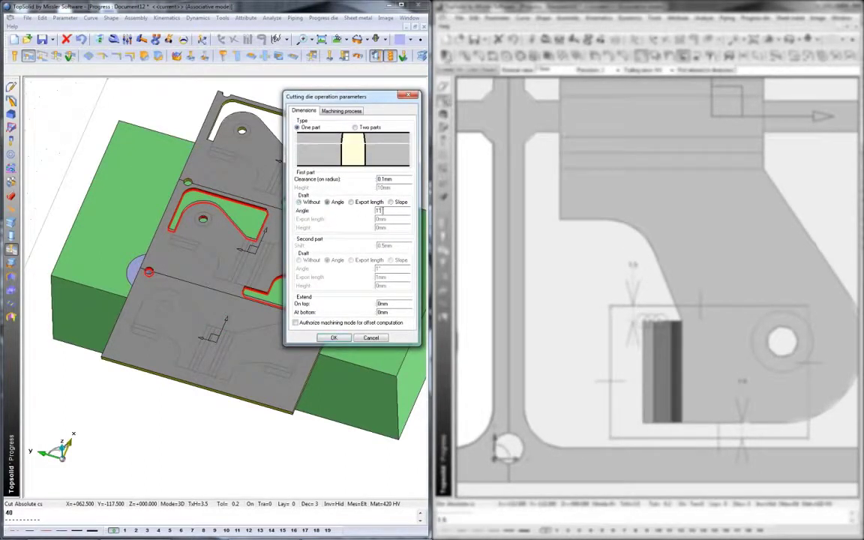
double_click(389, 210)
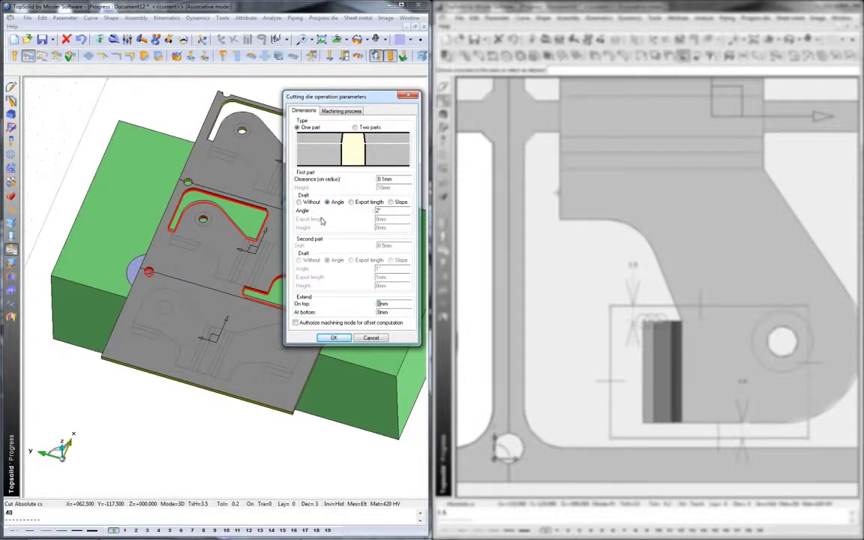
left_click(334, 338)
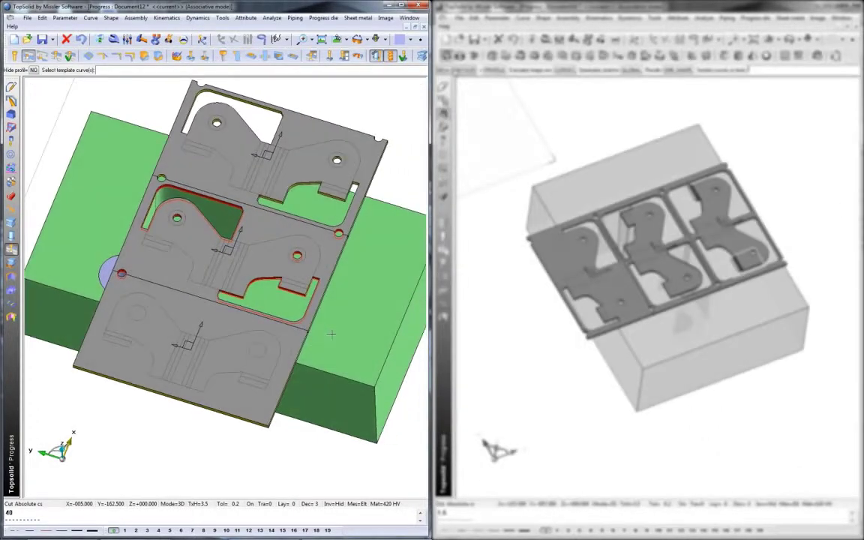
Cut the stepped punch profile on the opposite side of the station through the green block as a one-part opening with 0.1 mm clearance and 2° draft.
middle_click_drag(332, 333, 329, 359)
left_click(163, 227)
left_click(263, 303)
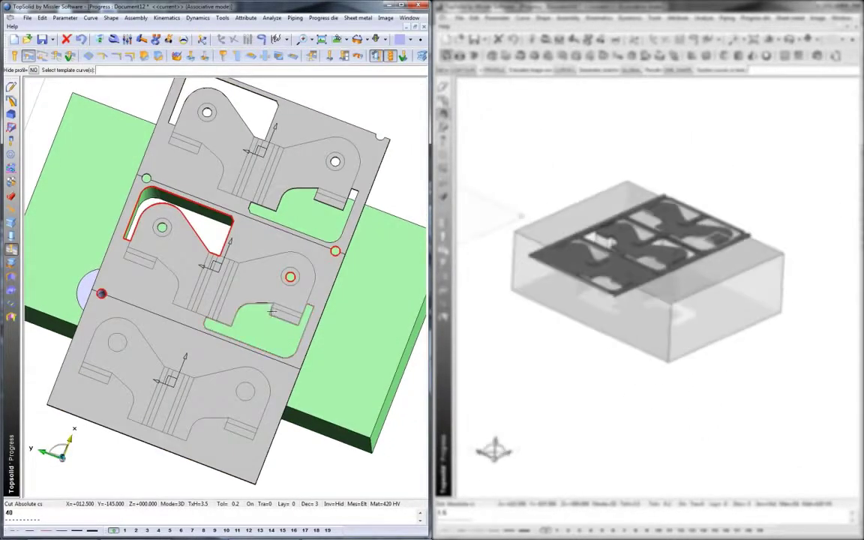
key("Return")
left_click(340, 322)
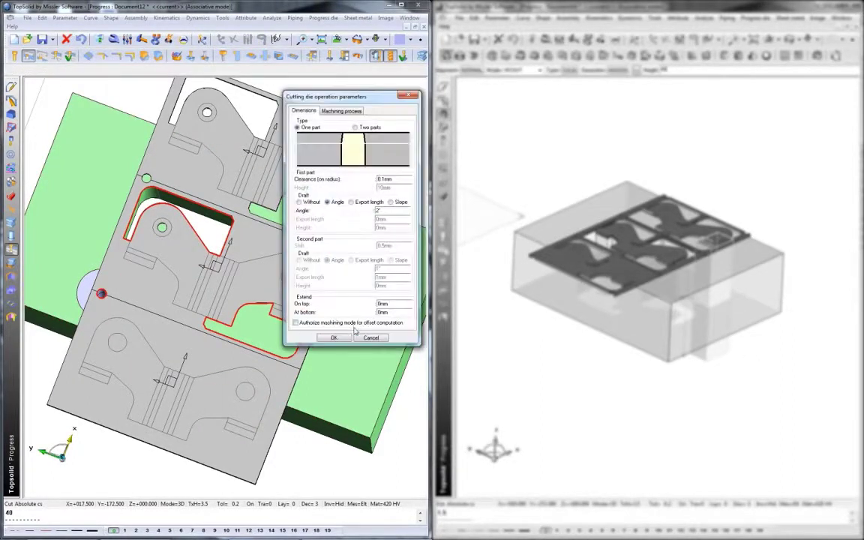
left_click(334, 337)
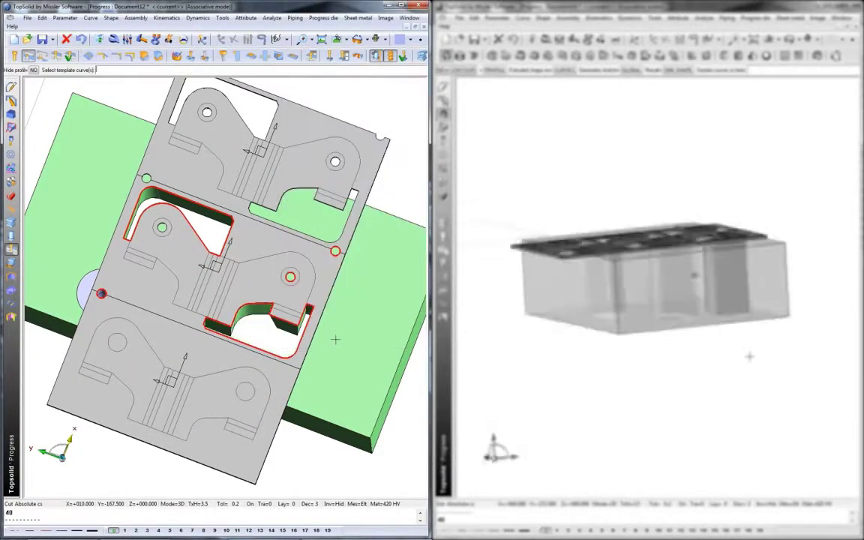
Chamfer the vertical corner edges of the green die block with a 3 mm length.
scroll(336, 340, "up", 2)
middle_click_drag(335, 340, 94, 137)
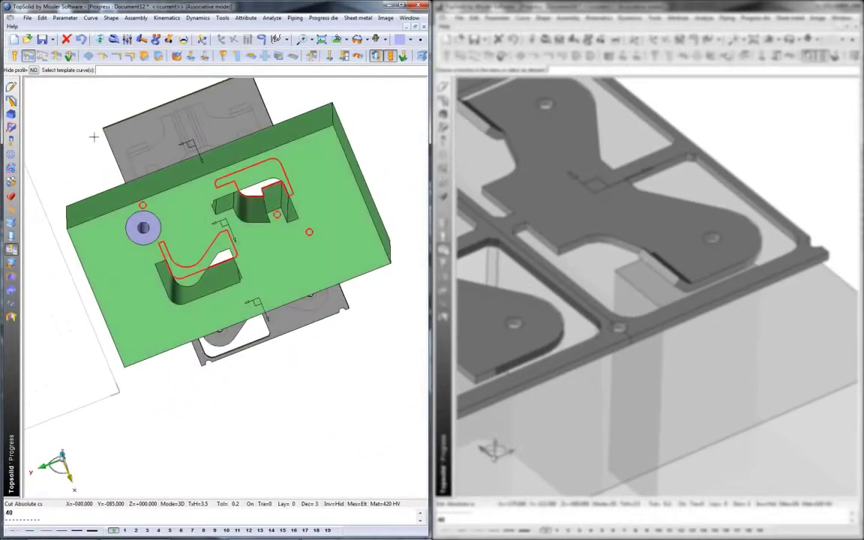
left_click(11, 115)
left_click(88, 55)
type("3")
key("Return")
Offset the top face of the rectangular bending block through the strip opening using face selection.
left_click(474, 70)
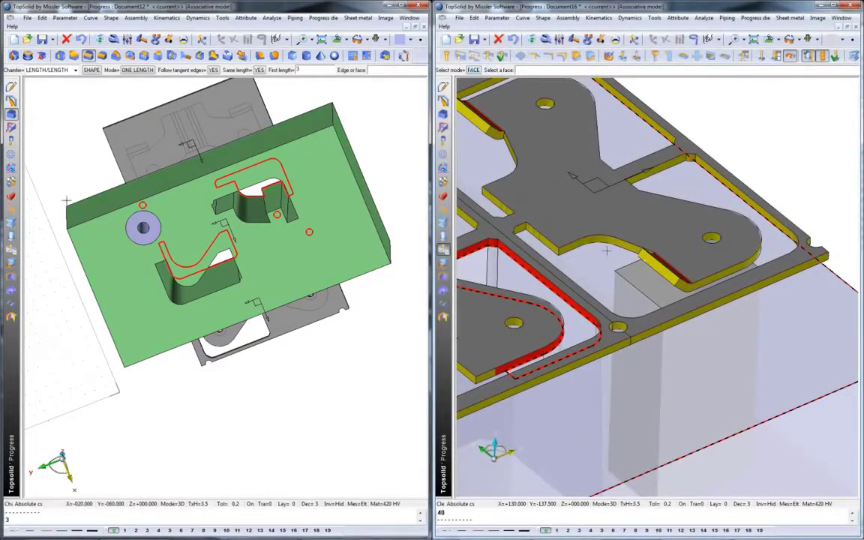
left_click(634, 279)
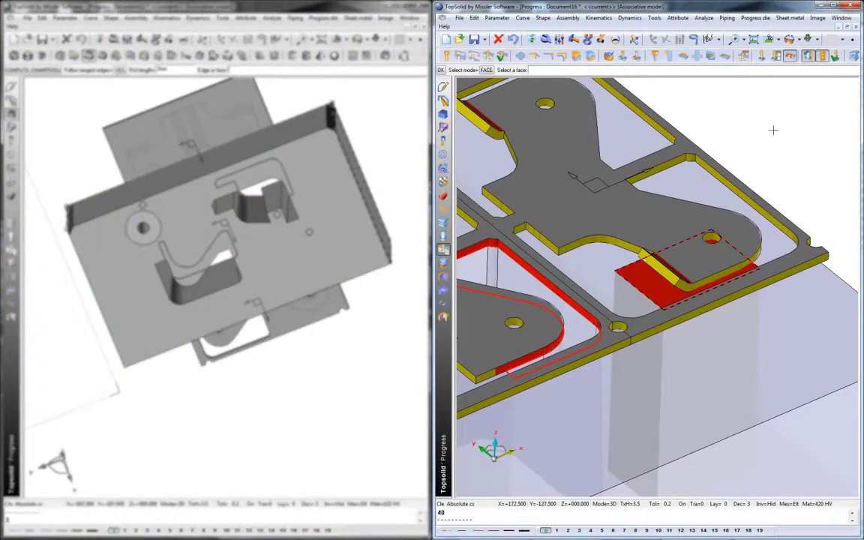
key("Return")
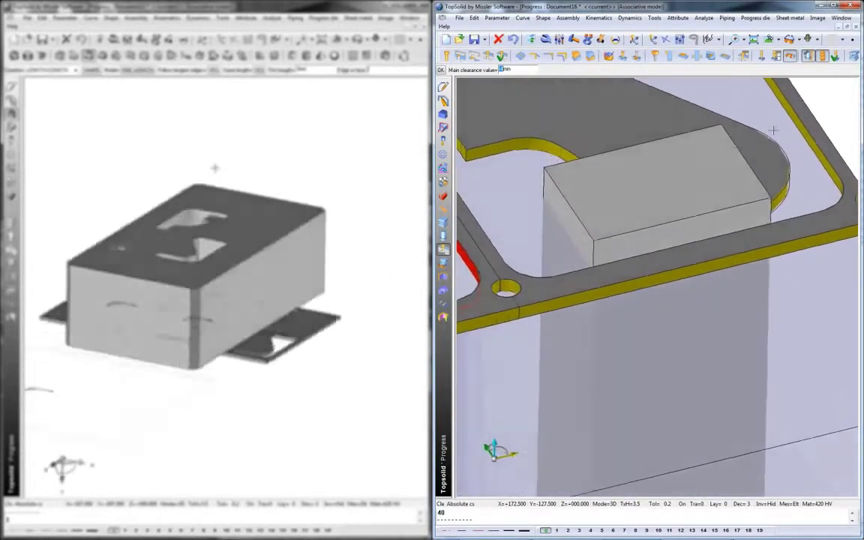
Hide the rectangular bending block and create a section curve by intersecting the faces of the bent flap on the strip.
left_click(790, 40)
left_click(688, 187)
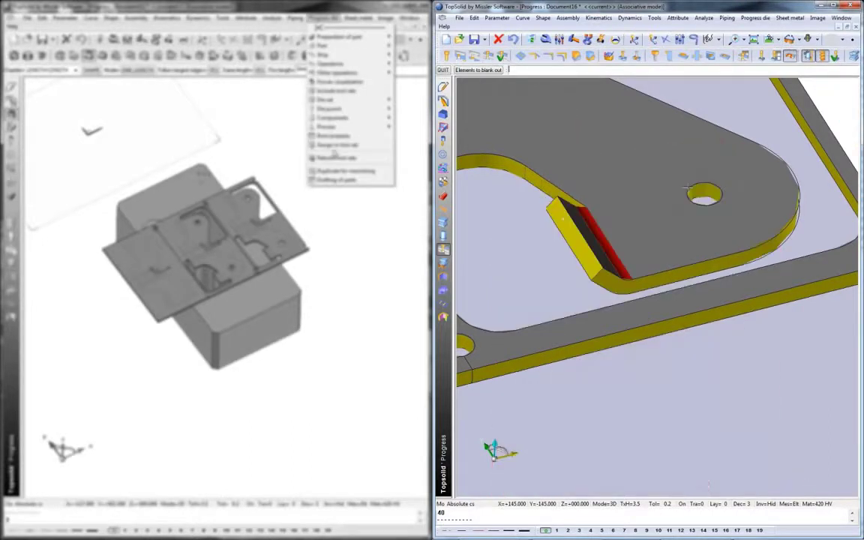
left_click(523, 57)
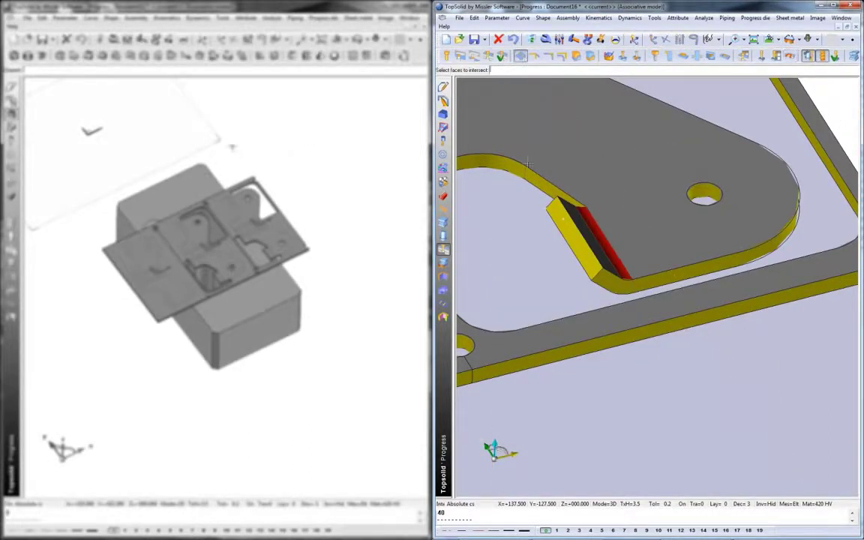
left_click(577, 242)
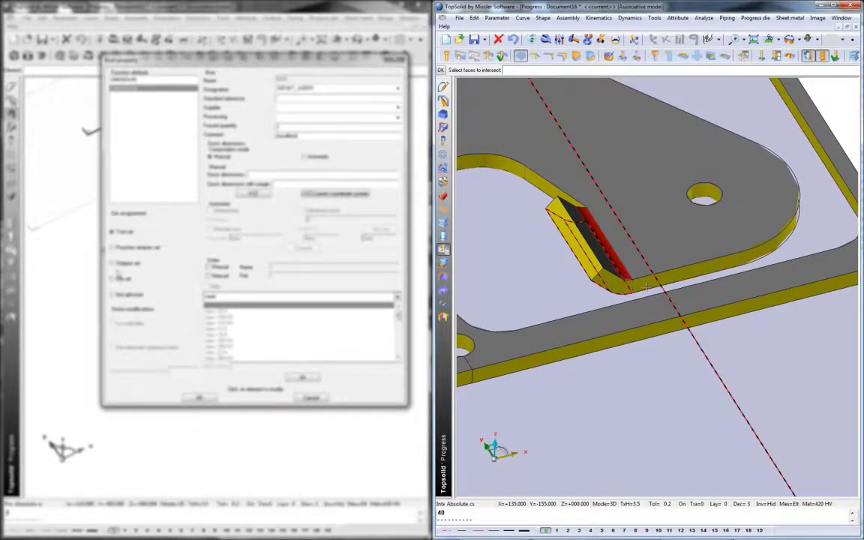
left_click(643, 285)
left_click(492, 70)
left_click(628, 287)
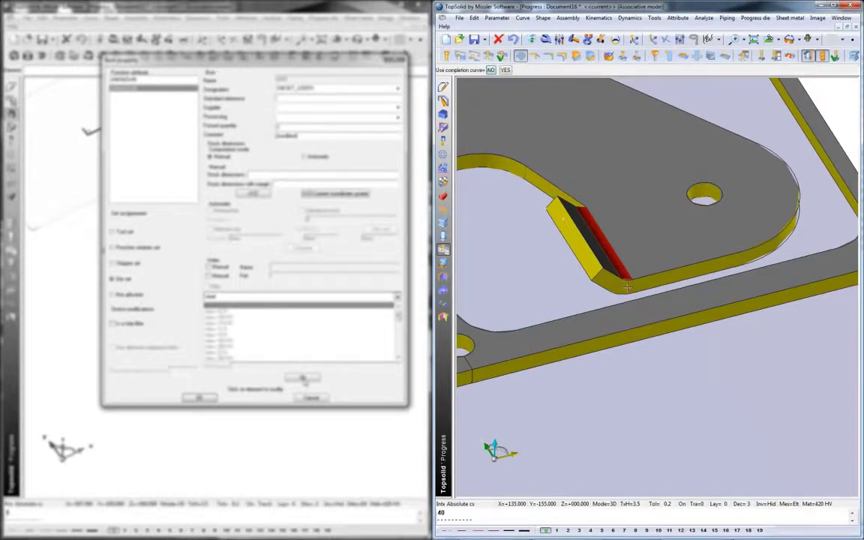
key("Return")
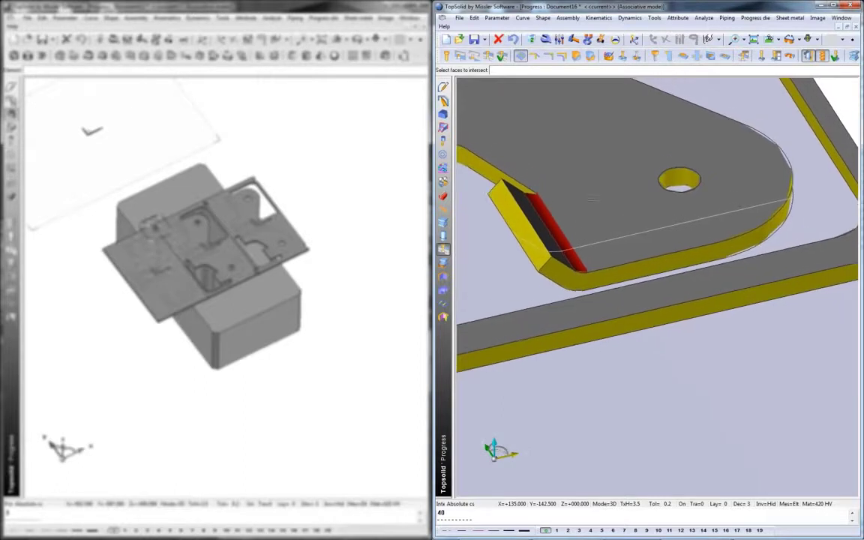
Overbend the arc segment of the section curve by an additional angle, with fixed length and computed radius.
left_click(537, 59)
left_click(550, 255)
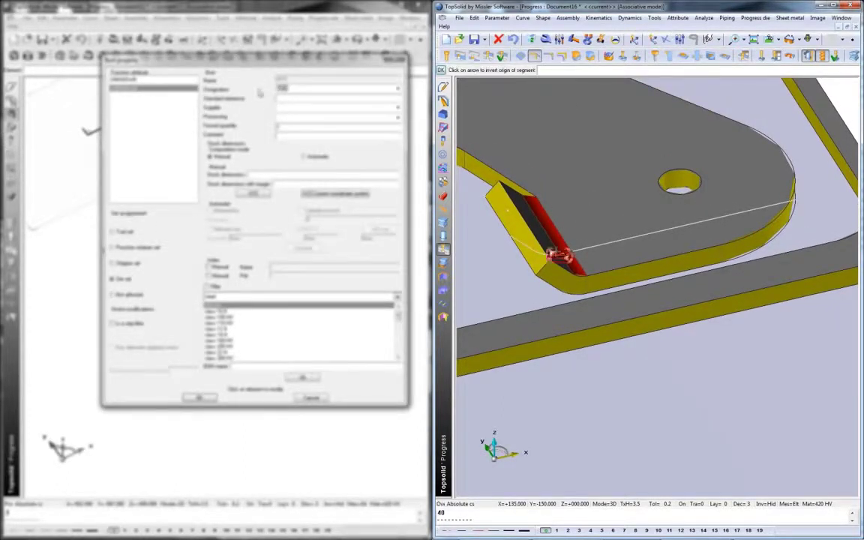
key("Return")
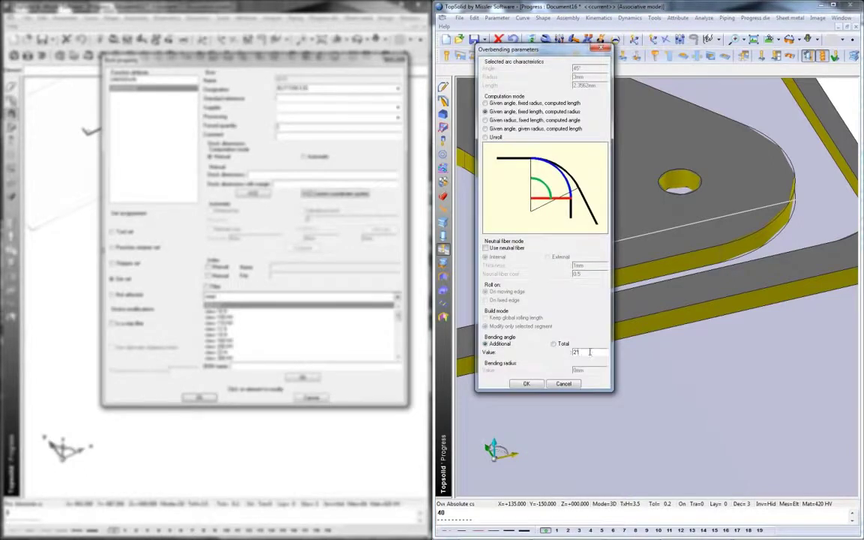
key("Return")
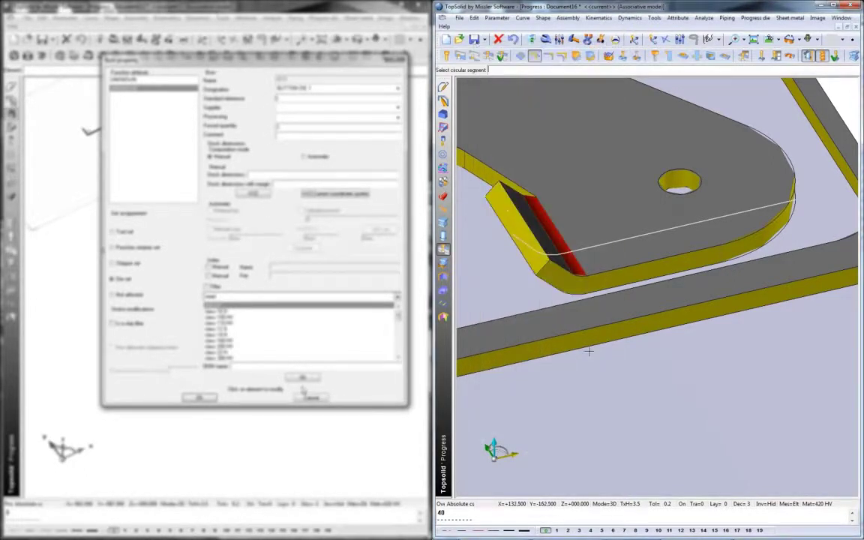
Show the hidden elements and shape the rectangular block as a bending die, using its boundary profile and the overbent section curve for trimming.
scroll(559, 258, "down", 5)
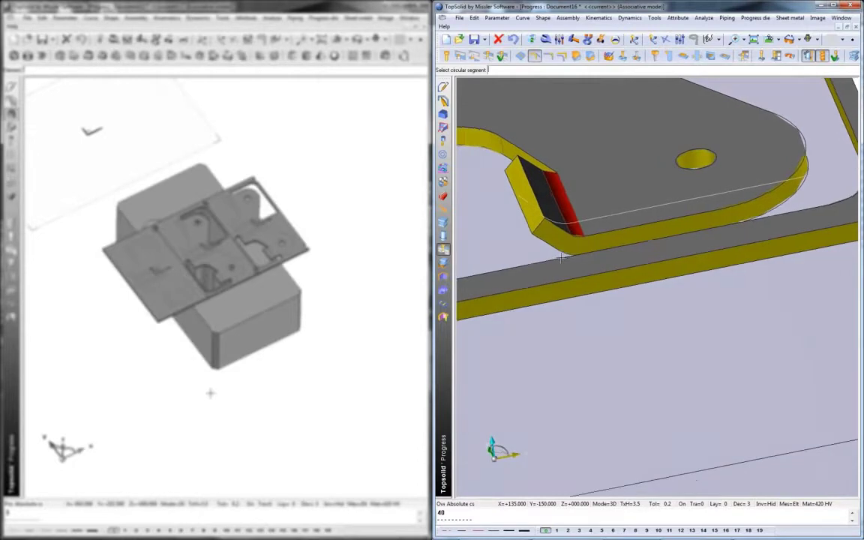
scroll(561, 257, "down", 2)
middle_click_drag(562, 257, 594, 264)
left_click(771, 504)
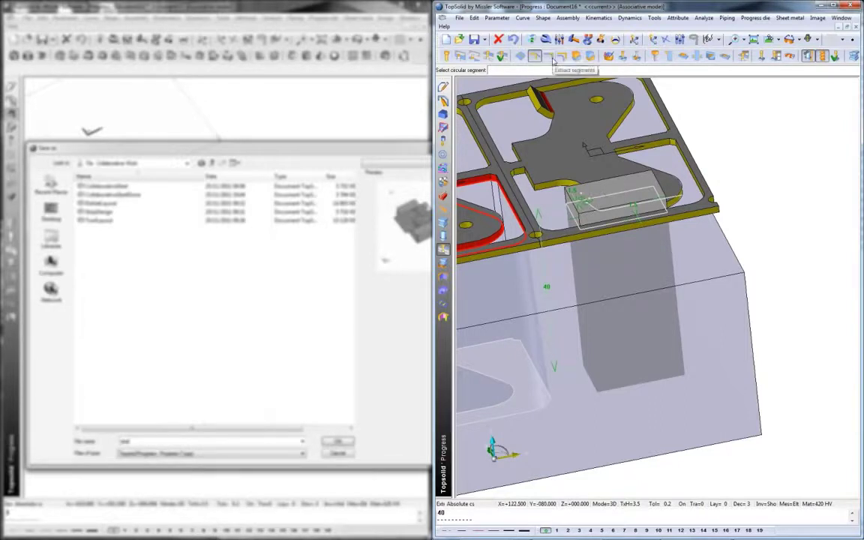
left_click(559, 58)
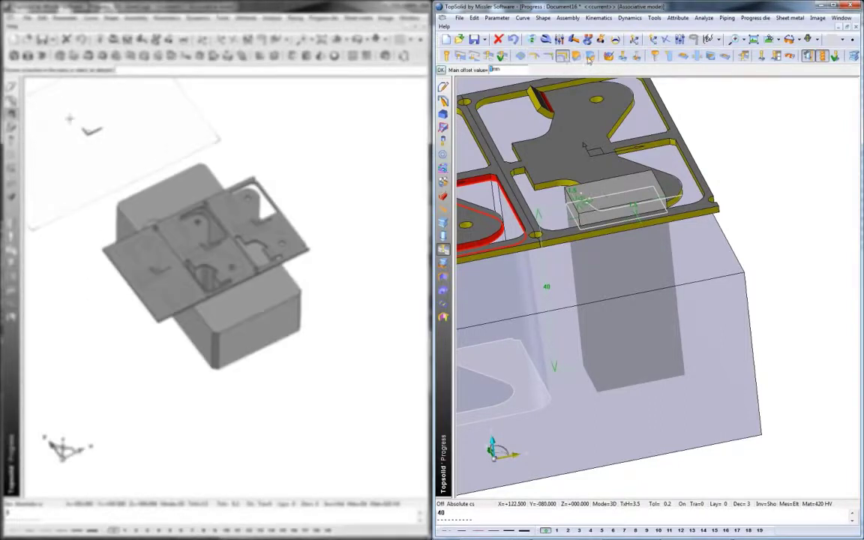
left_click(590, 58)
left_click(595, 194)
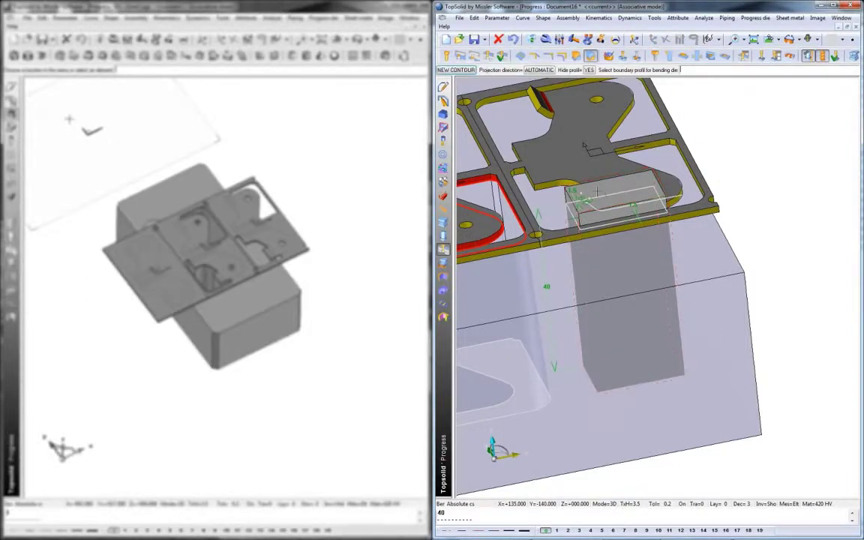
scroll(596, 189, "up", 3)
left_click(586, 218)
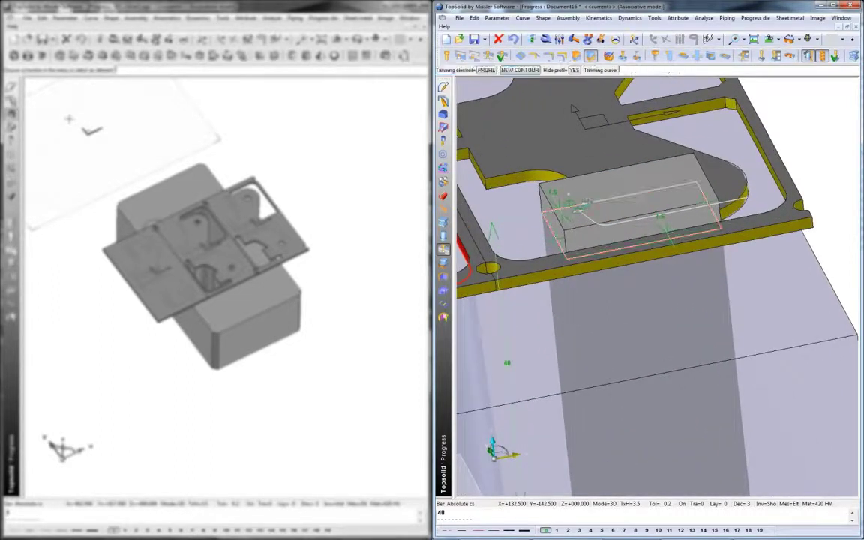
left_click(590, 225)
middle_click(617, 232)
middle_click(617, 233)
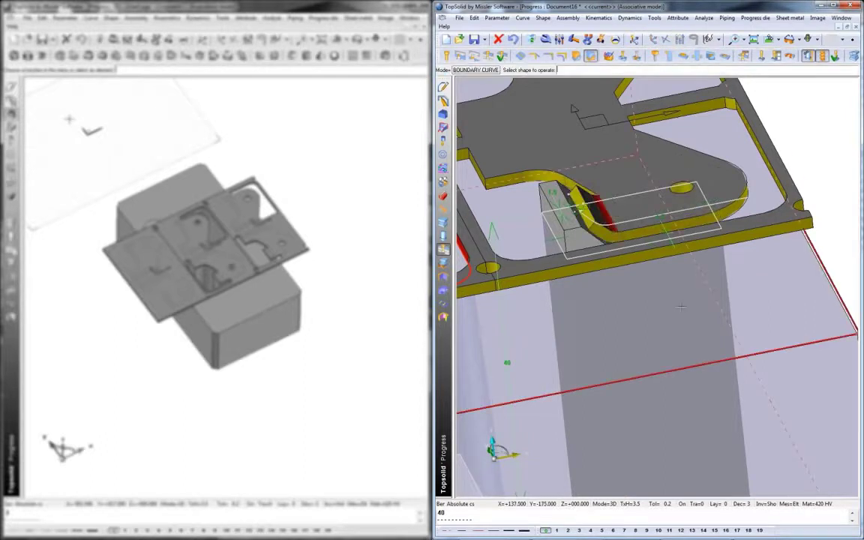
Bring the trimmed bending die back among the visible elements and hide the remaining construction elements.
middle_click_drag(762, 435, 762, 435)
scroll(766, 433, "down", 5)
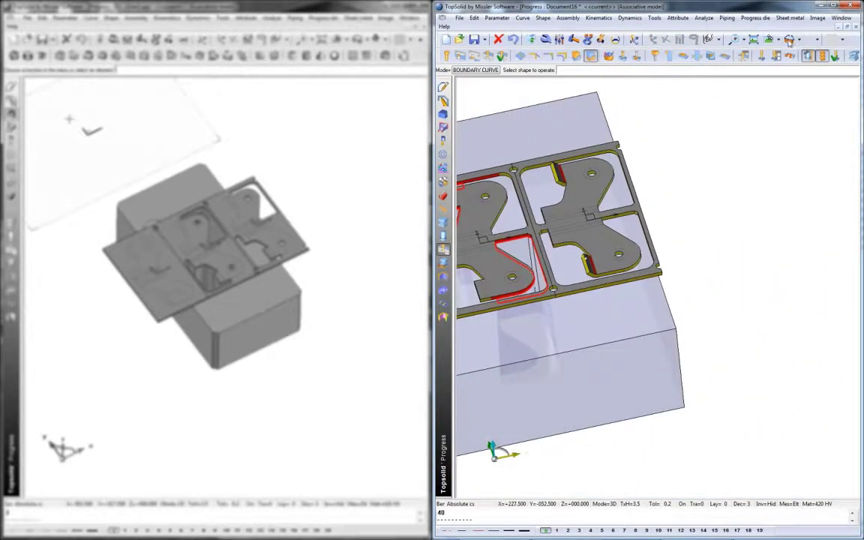
left_click(767, 508)
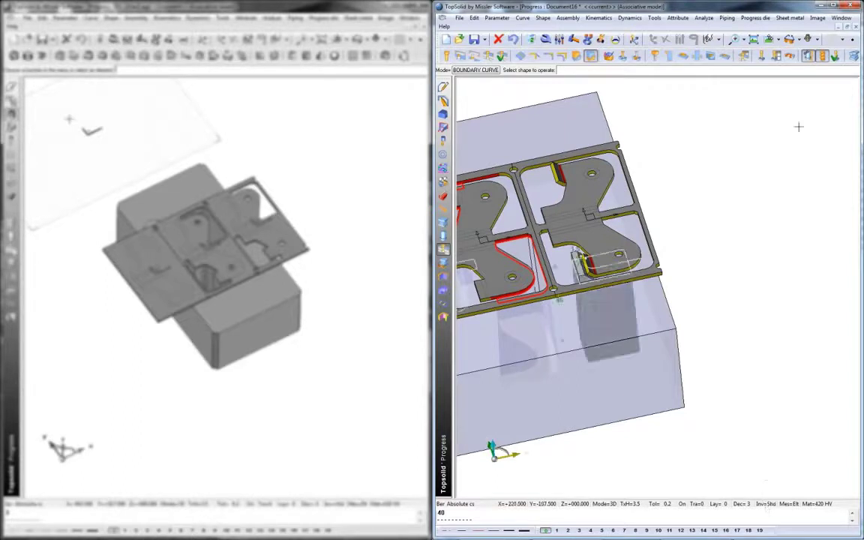
left_click(793, 45)
key("Escape")
left_click(771, 506)
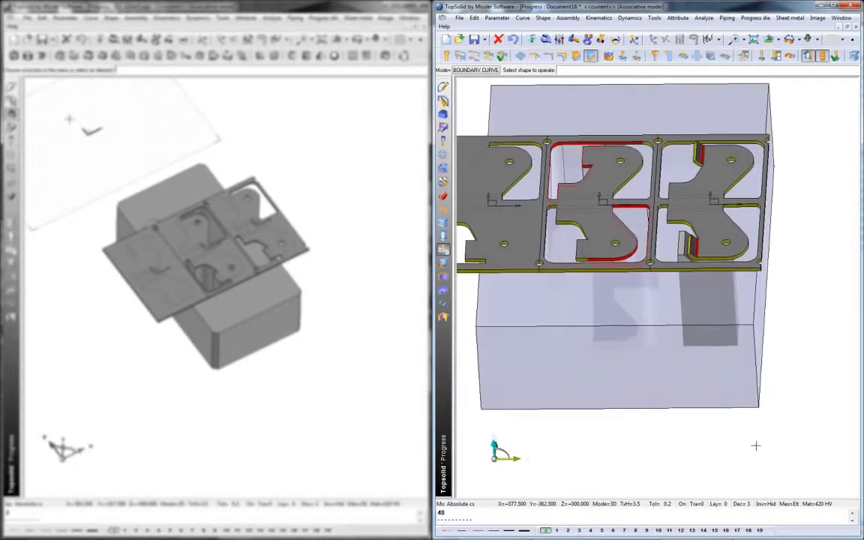
Try to generate the bending die's process in delete-and-rebuild mode with predefined clearance.
scroll(756, 445, "up", 6)
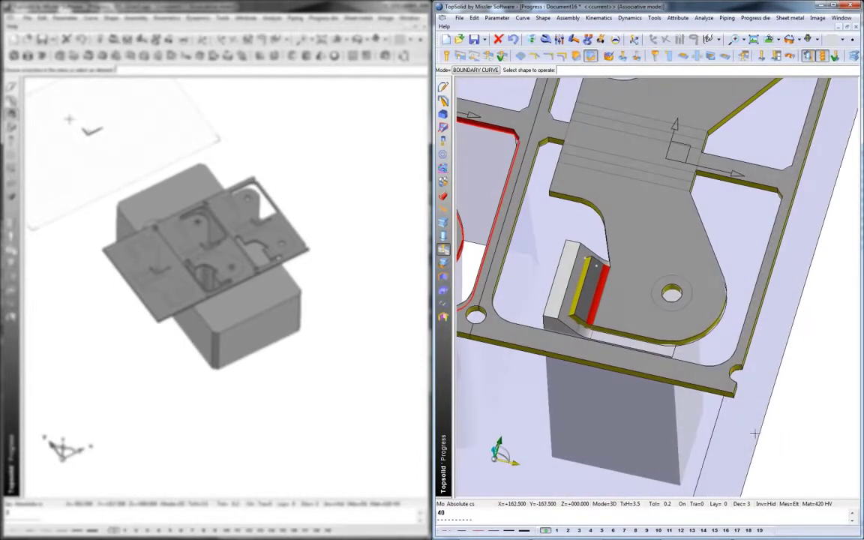
left_click(764, 56)
left_click(589, 263)
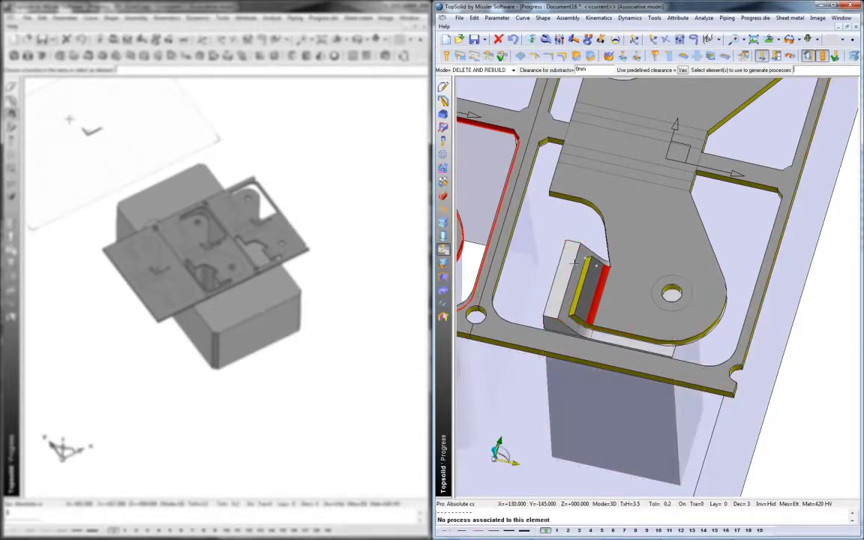
Designate the bending block as BENDING DIE 1 in its BOM properties and assign it and the large DIESET_USER2 block to the die set.
middle_click_drag(576, 260, 588, 237)
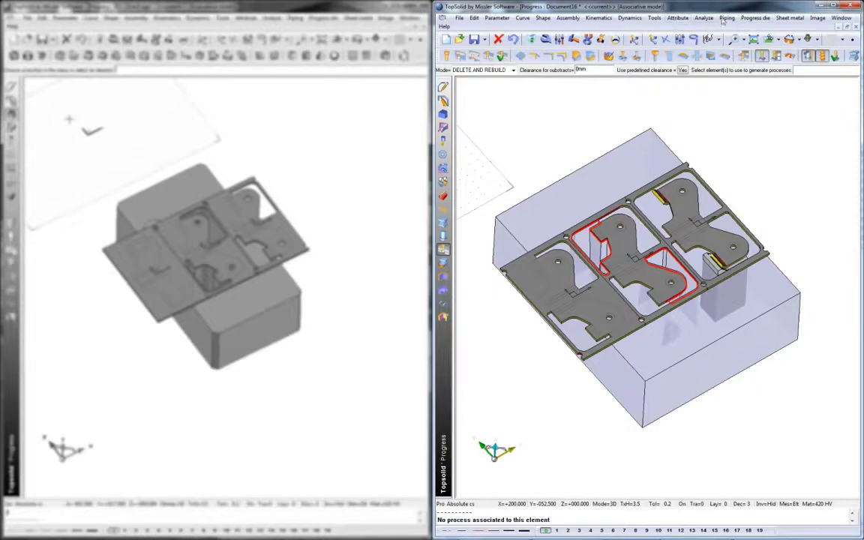
left_click(724, 18)
left_click(763, 135)
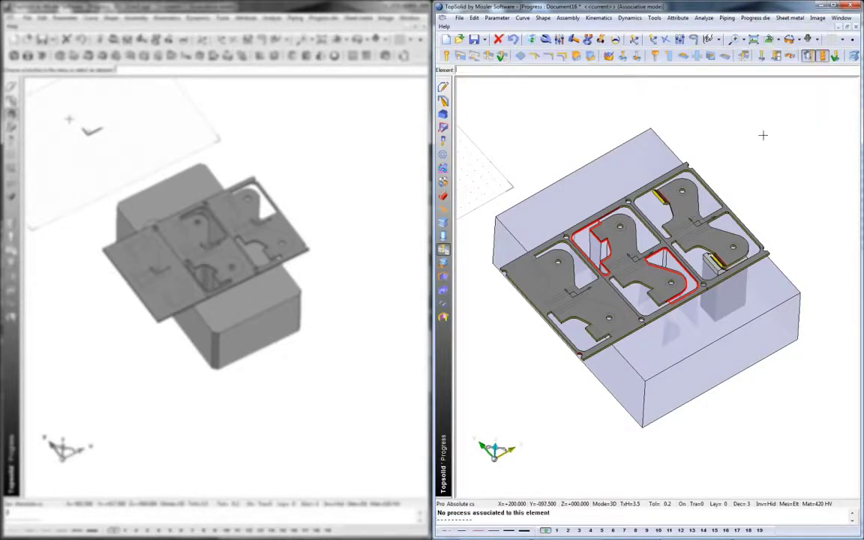
left_click(710, 264)
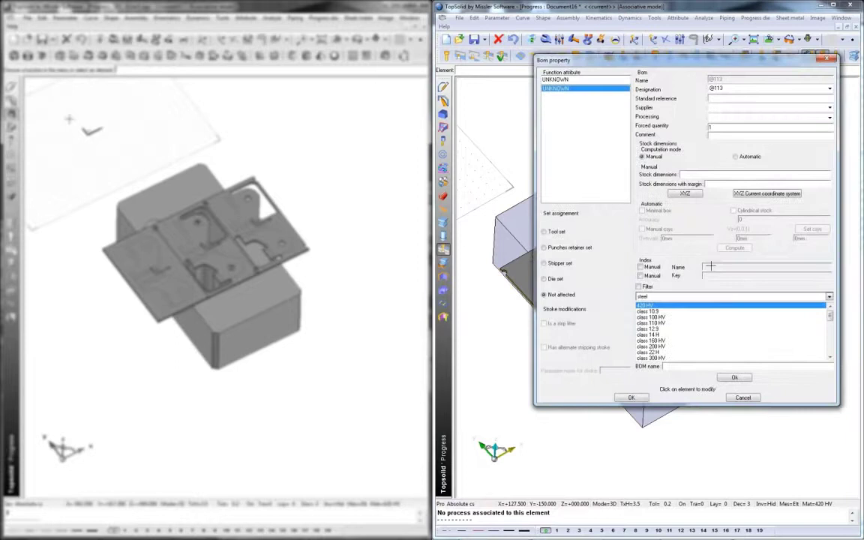
double_click(724, 90)
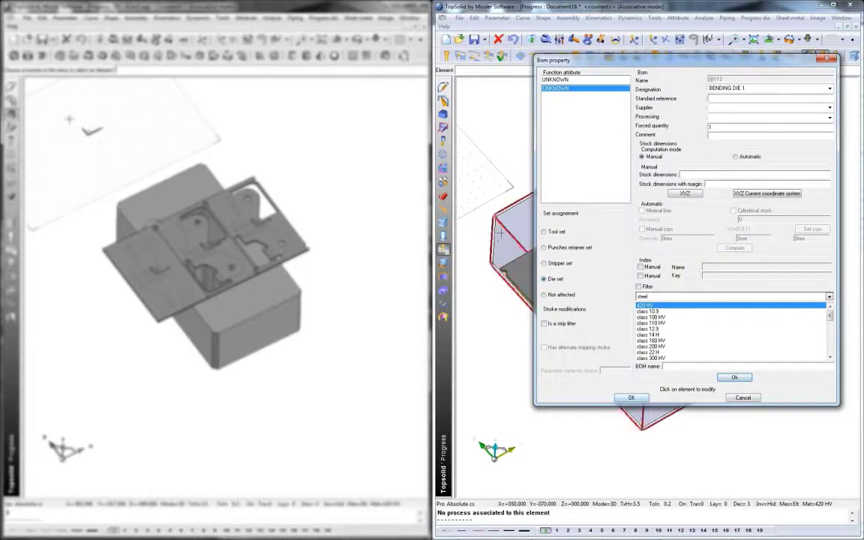
left_click(517, 279)
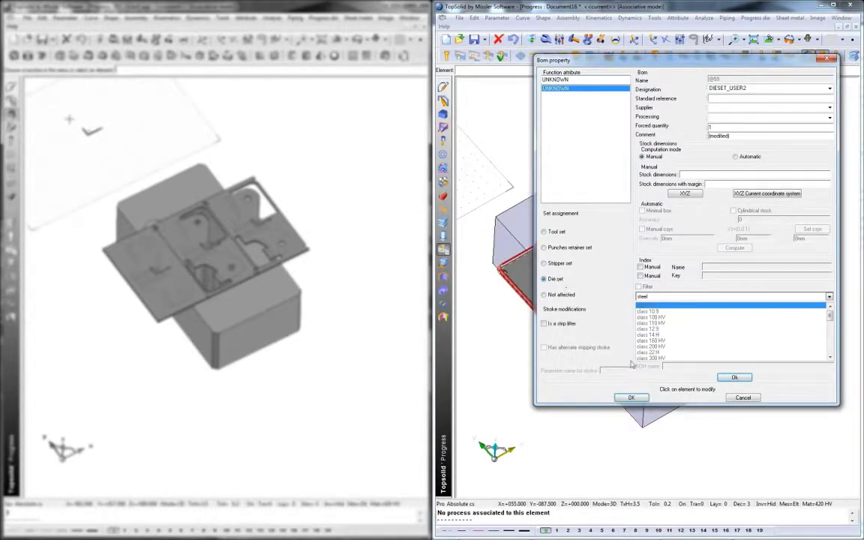
left_click(642, 399)
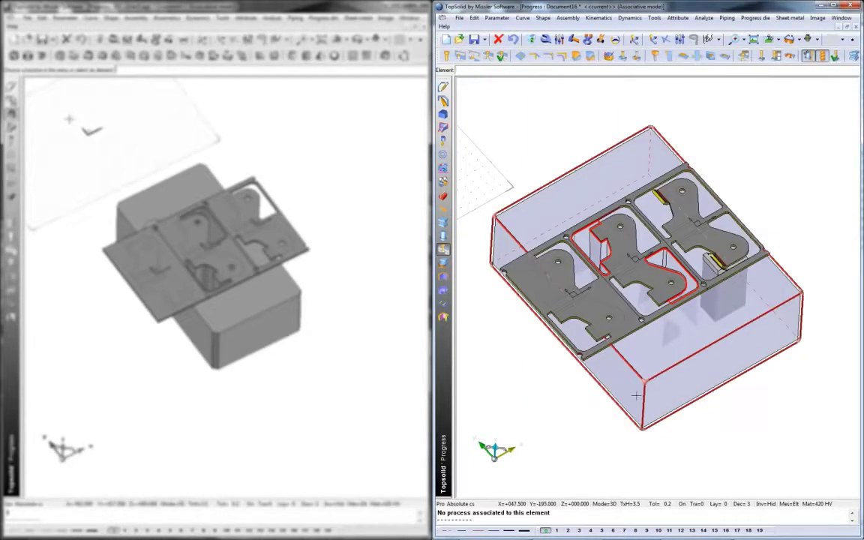
Save the second user's document as User2 in the 10x - Collaborative Work folder.
middle_click_drag(719, 447, 719, 444)
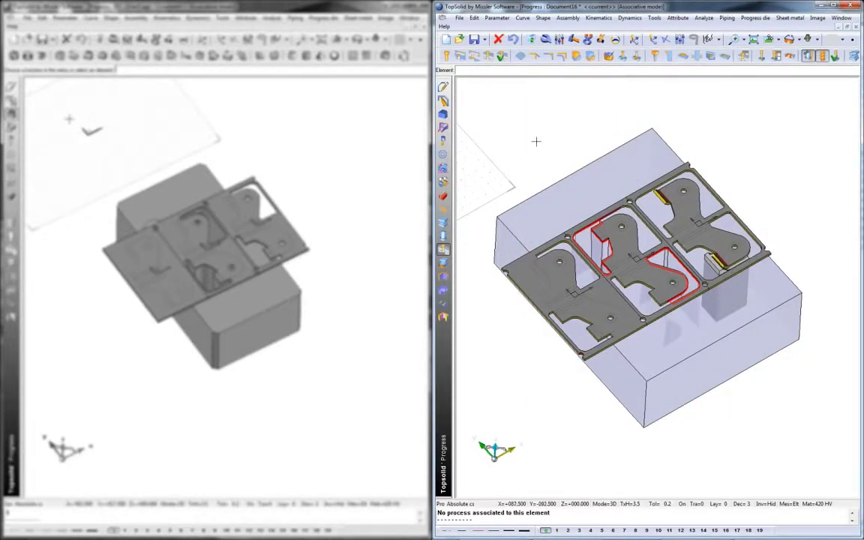
left_click(474, 40)
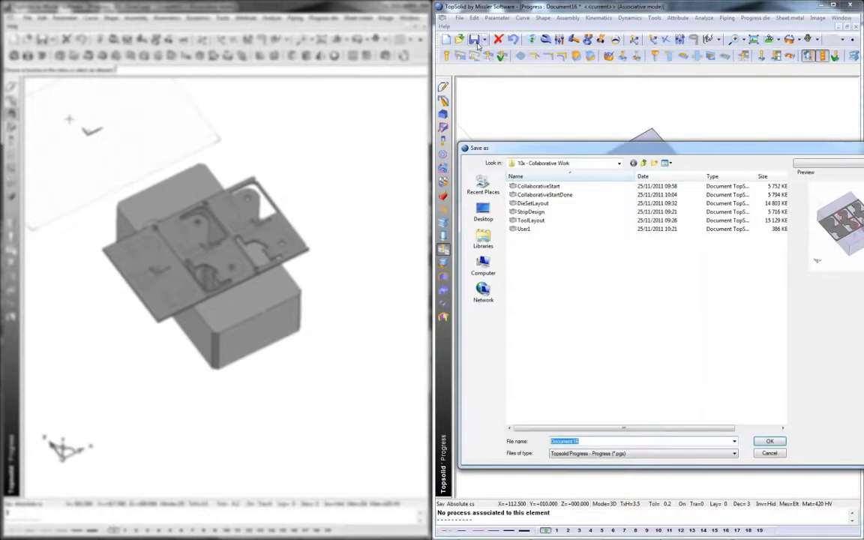
type("User2")
key("Return")
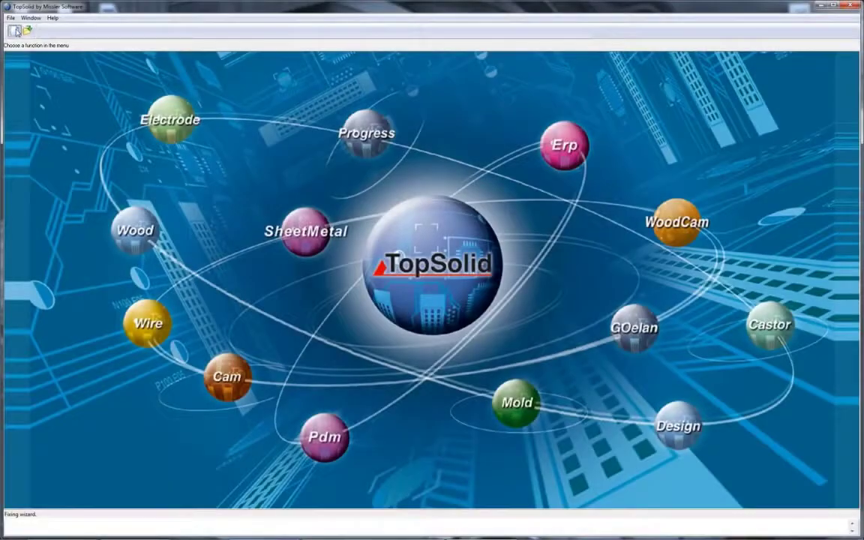
Create a new Progress document in associative mode.
left_click(15, 31)
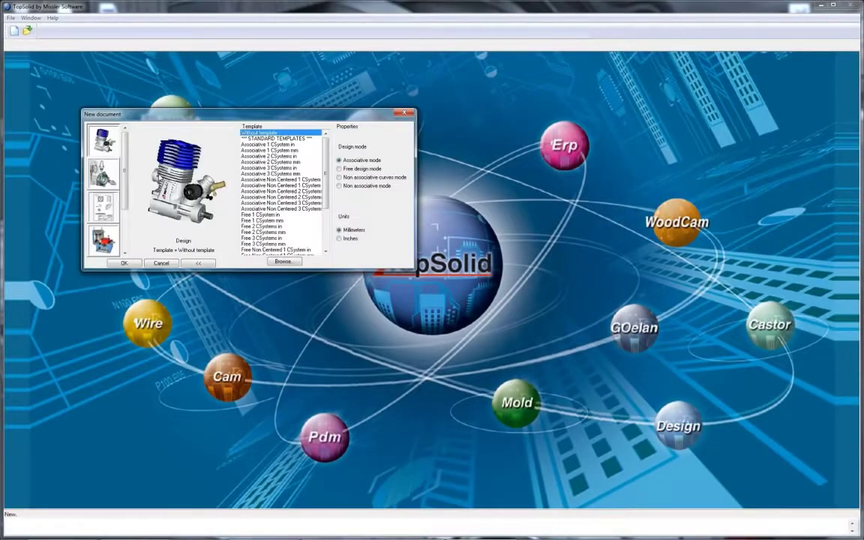
left_click(126, 255)
left_click(107, 241)
left_click(180, 236)
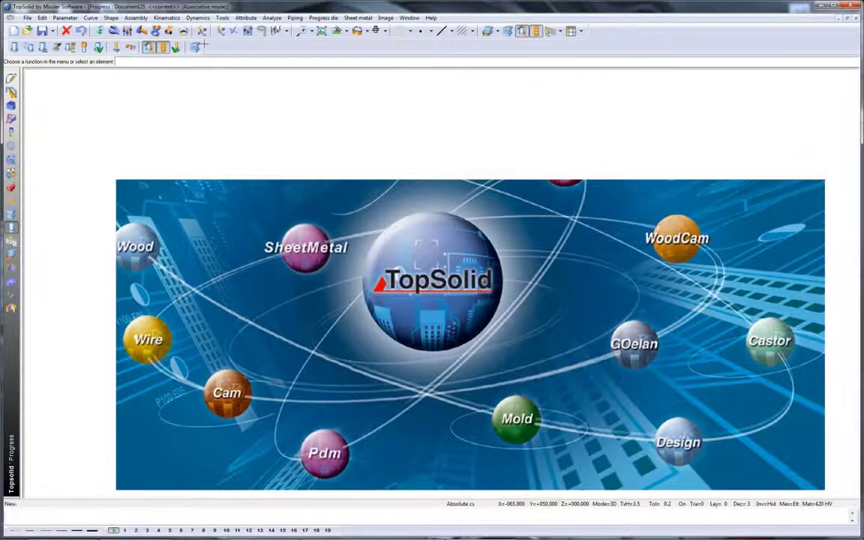
Include the punch, stripper and die sets from the CollaborativeStartDone document, leaving out the strip and the other sets.
left_click(324, 18)
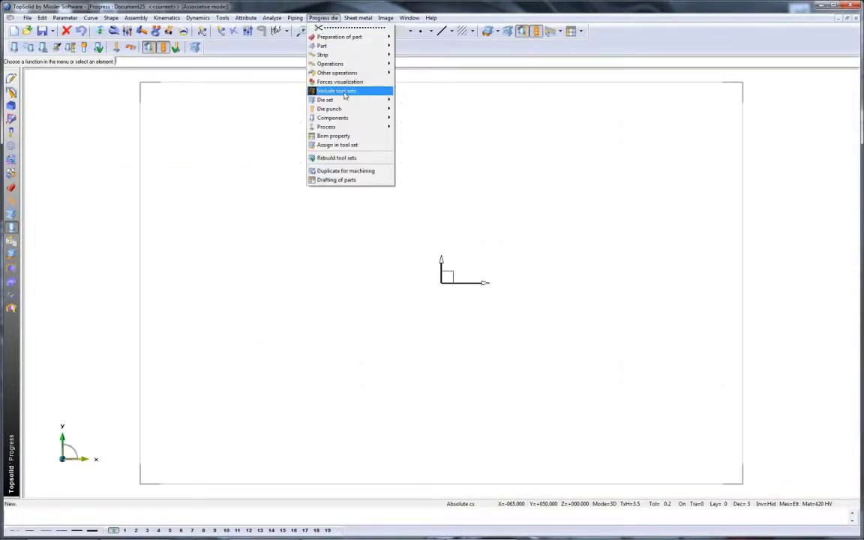
left_click(344, 92)
double_click(173, 195)
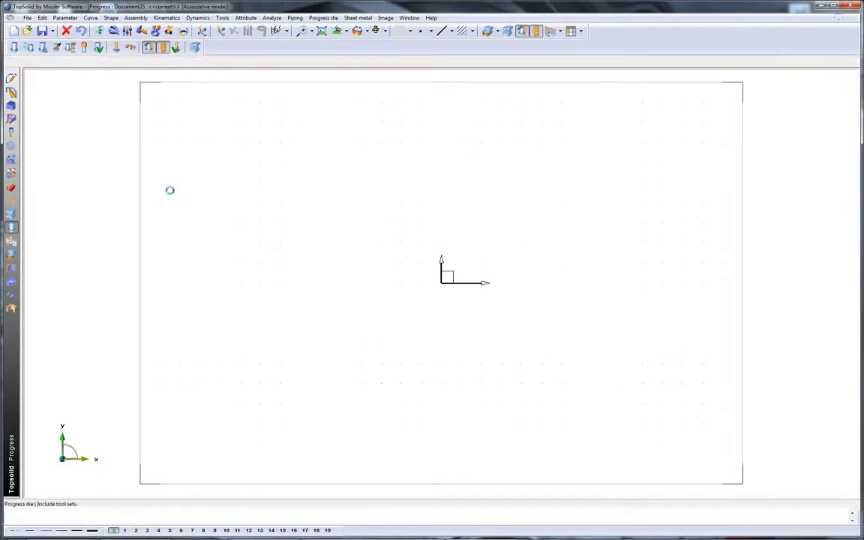
left_click(30, 107)
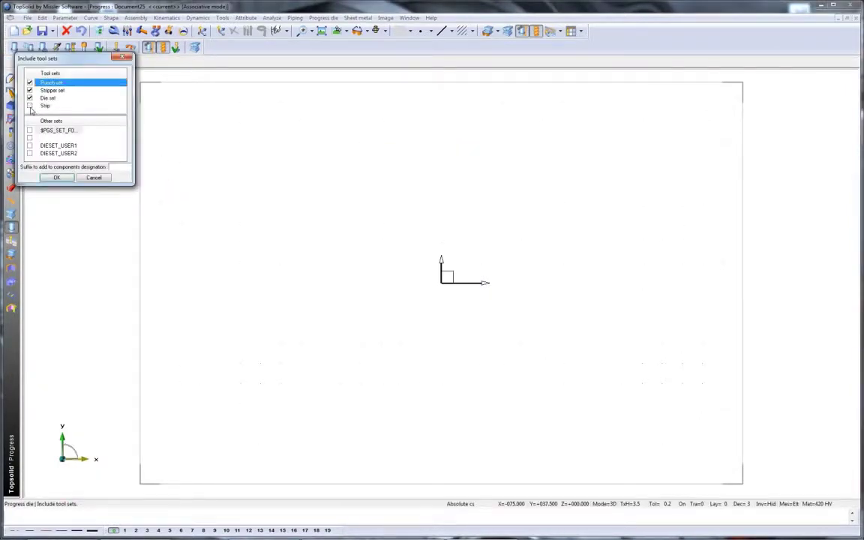
left_click(58, 178)
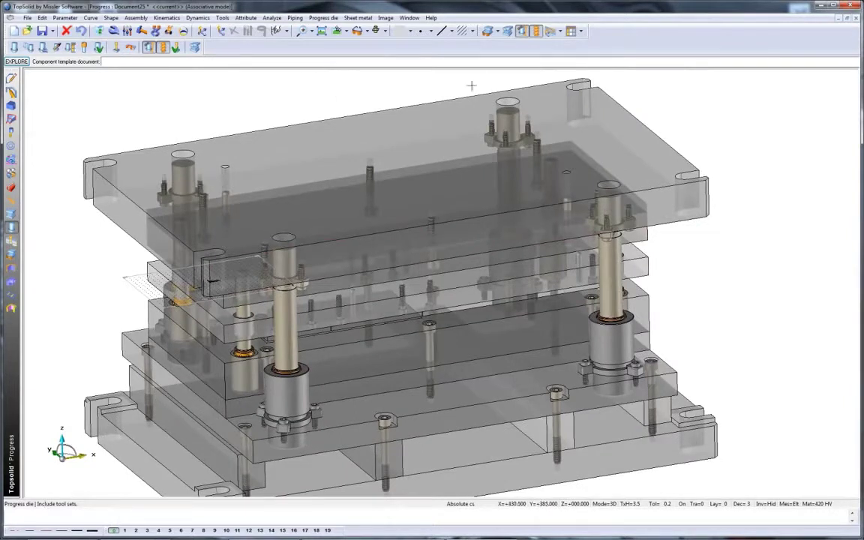
Hide the punch set and stripper set so only the die set is displayed.
left_click(490, 32)
left_click(48, 86)
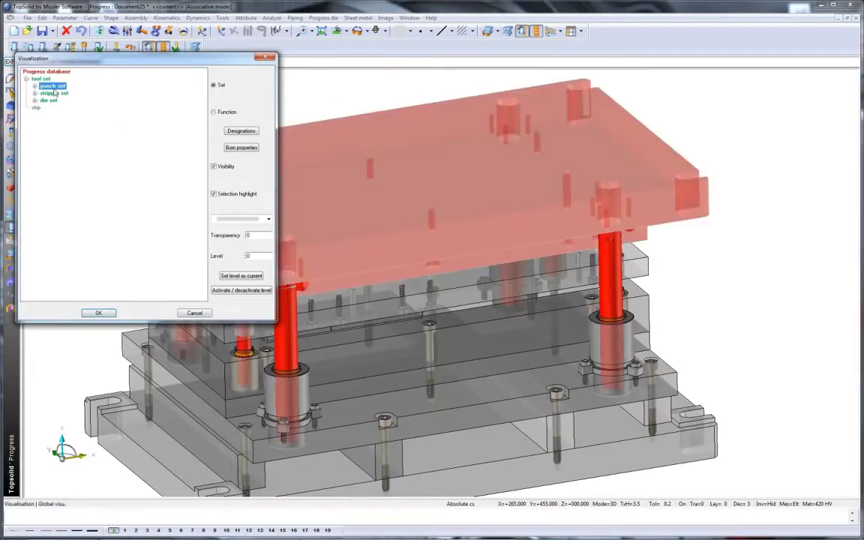
left_click(52, 93, "ctrl")
left_click(222, 168)
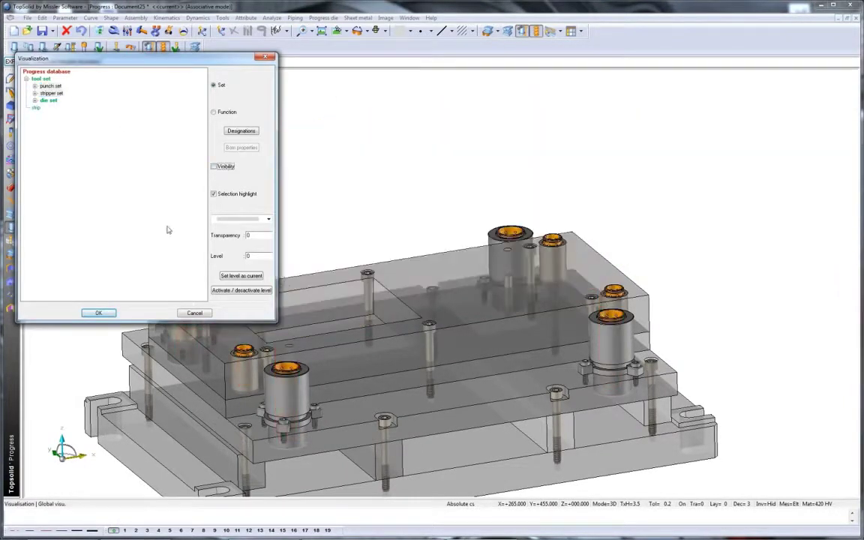
left_click(105, 315)
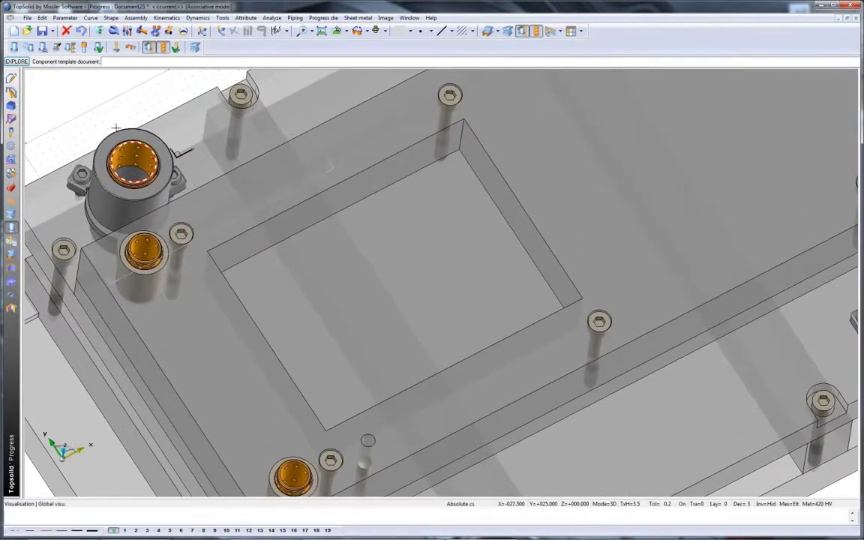
Include the punch, stripper, die and strip sets from the User1 document and from the User2 document.
left_click(324, 17)
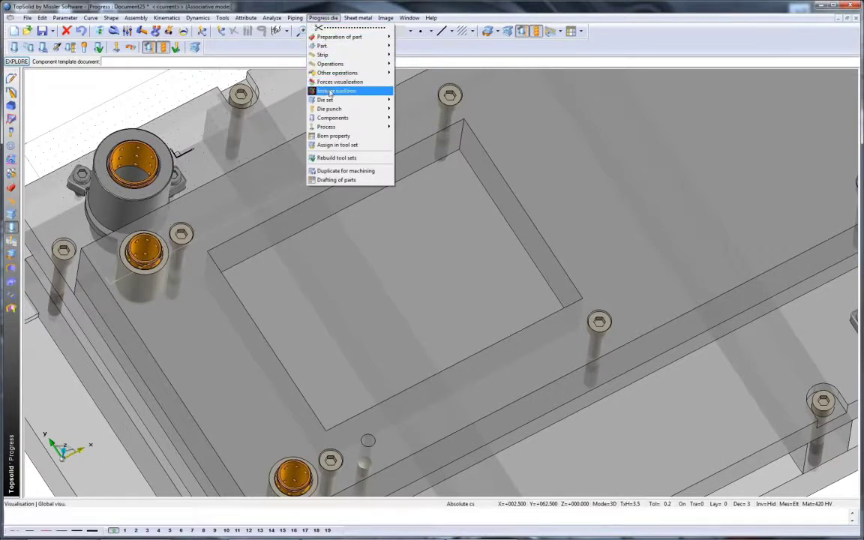
left_click(298, 84)
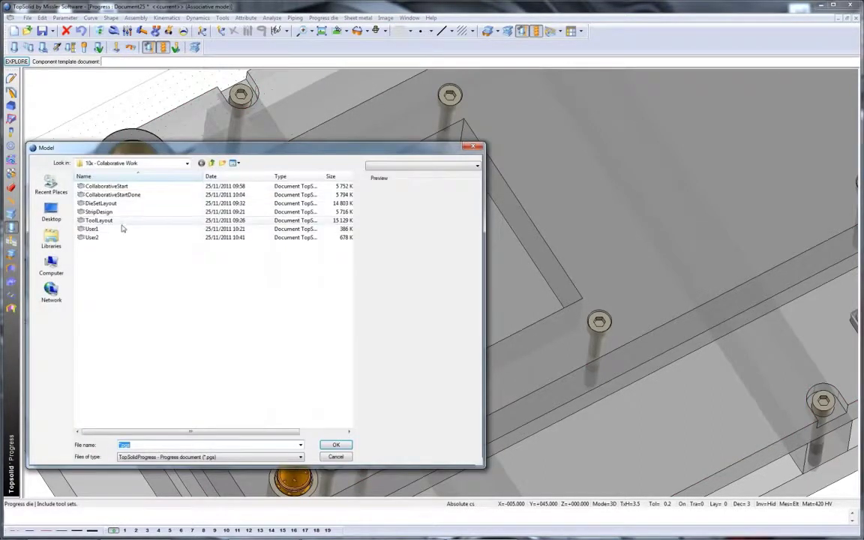
left_click(120, 229)
double_click(122, 229)
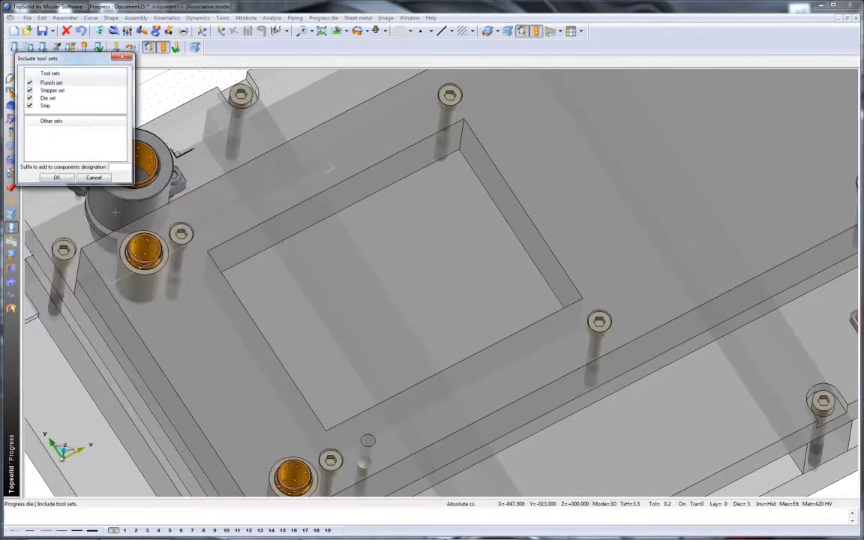
left_click(66, 178)
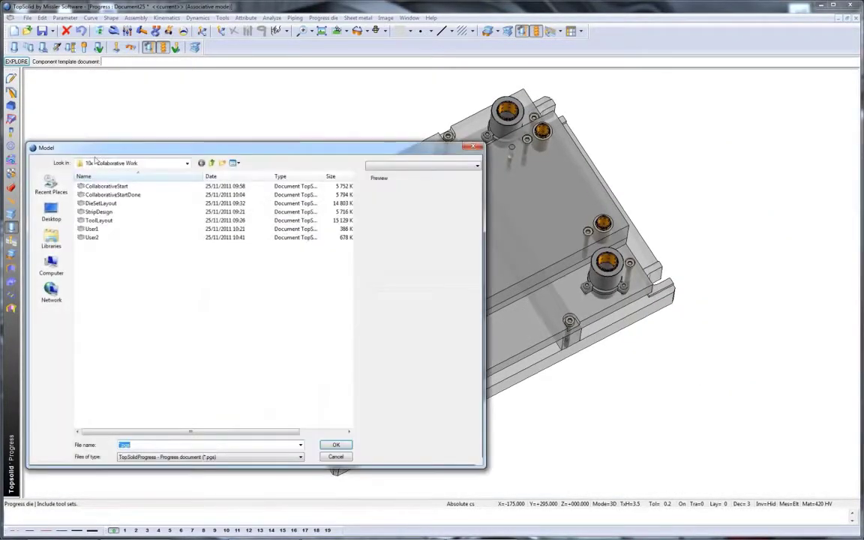
double_click(109, 238)
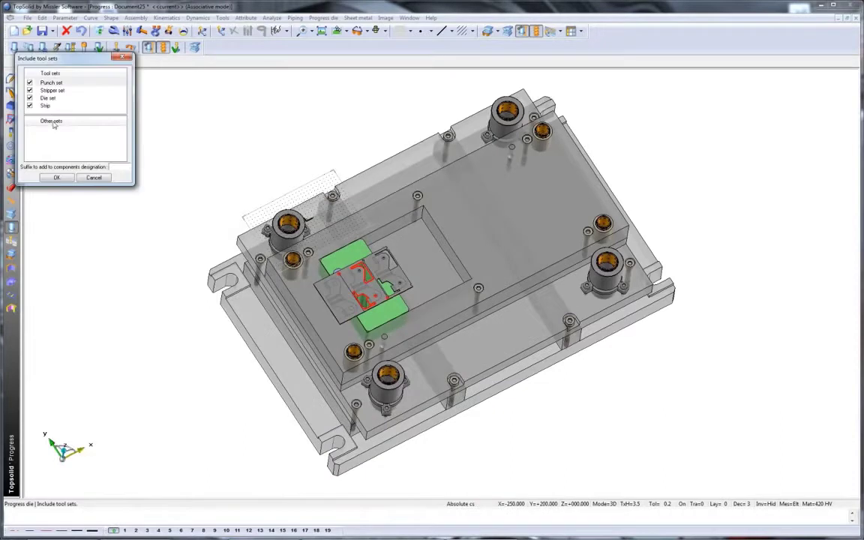
left_click(58, 178)
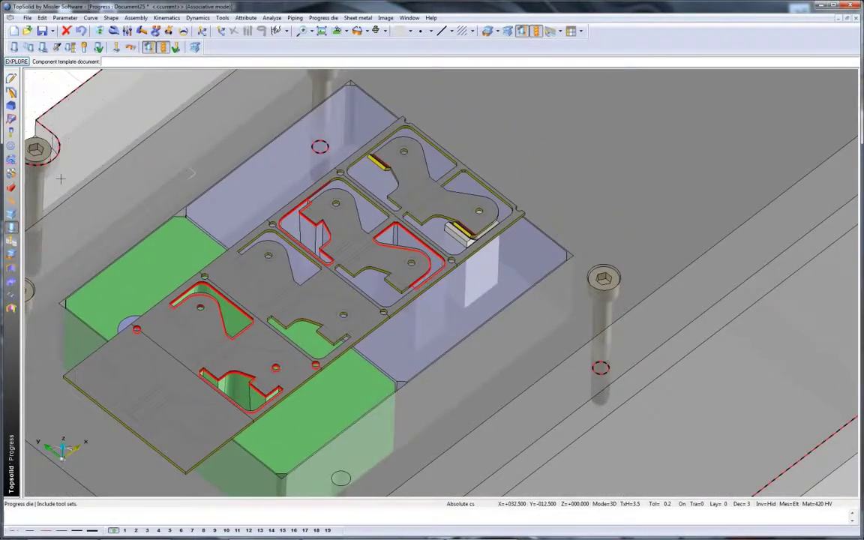
Fasten the blue die block to the die set with four Fibro socket head cap screws (12.9), M 6 mm, omitting both dowel pins.
left_click(11, 240)
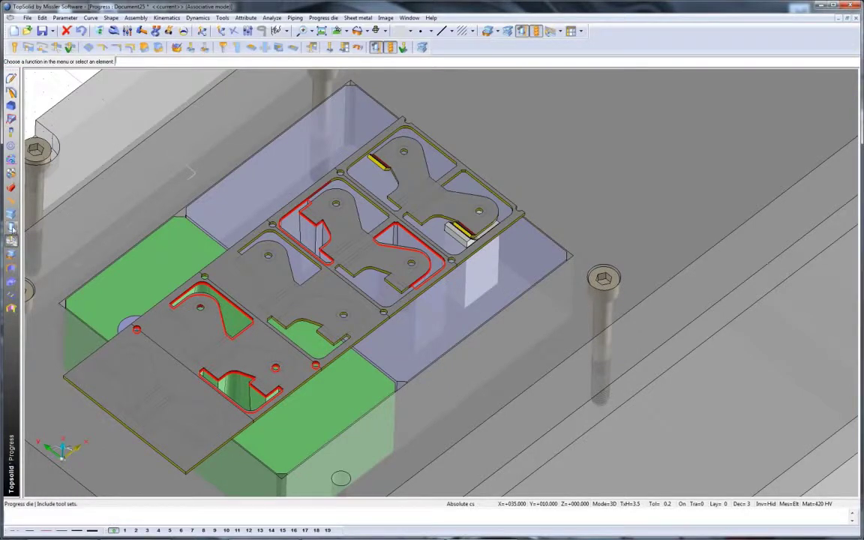
left_click(12, 227)
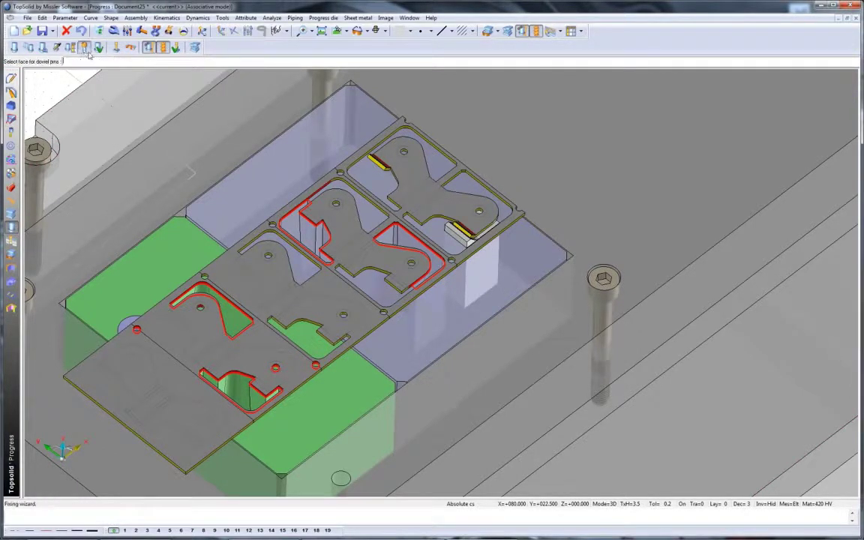
middle_click(559, 405)
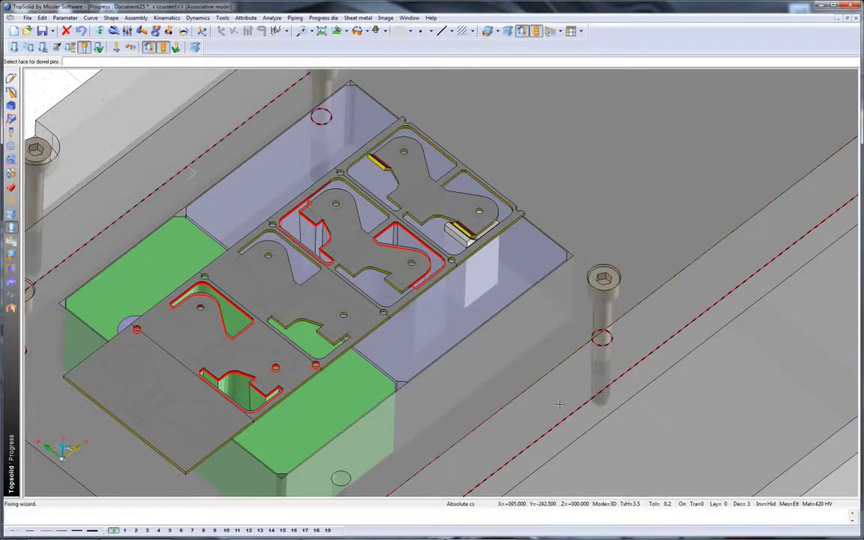
left_click(559, 406)
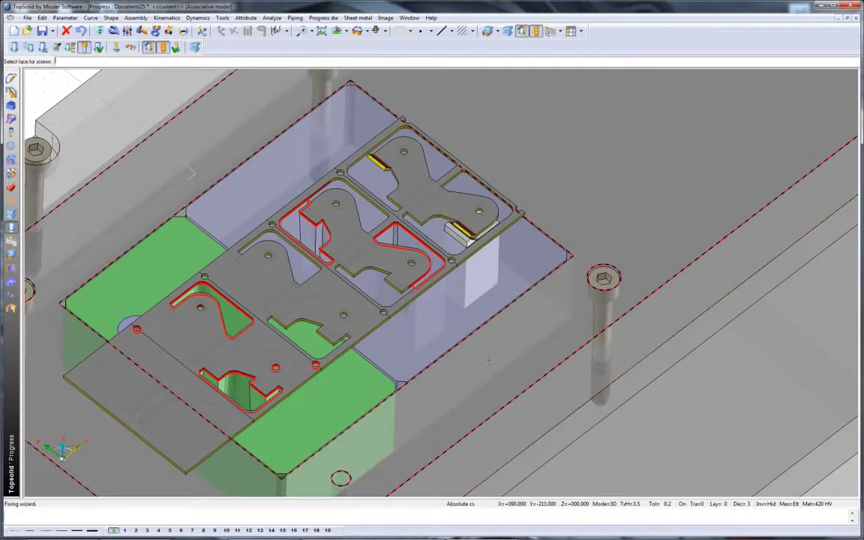
left_click(456, 319)
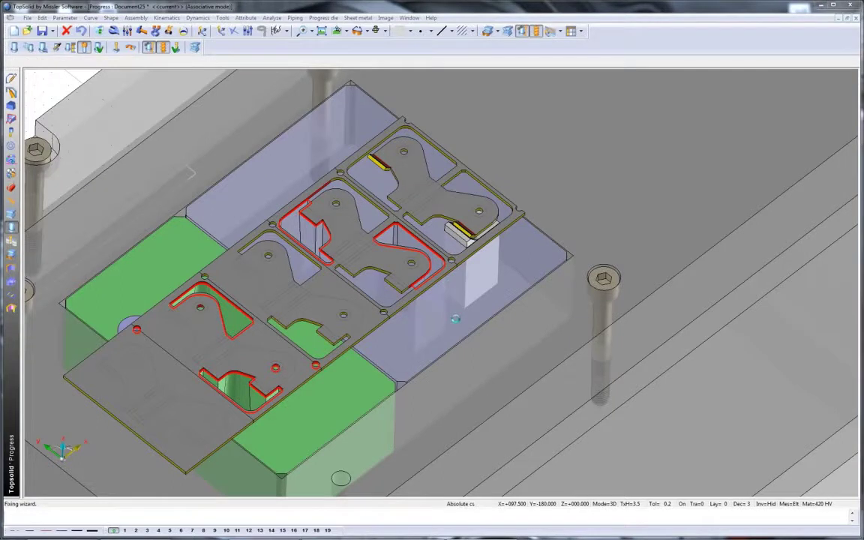
left_click(456, 319)
left_click(173, 136)
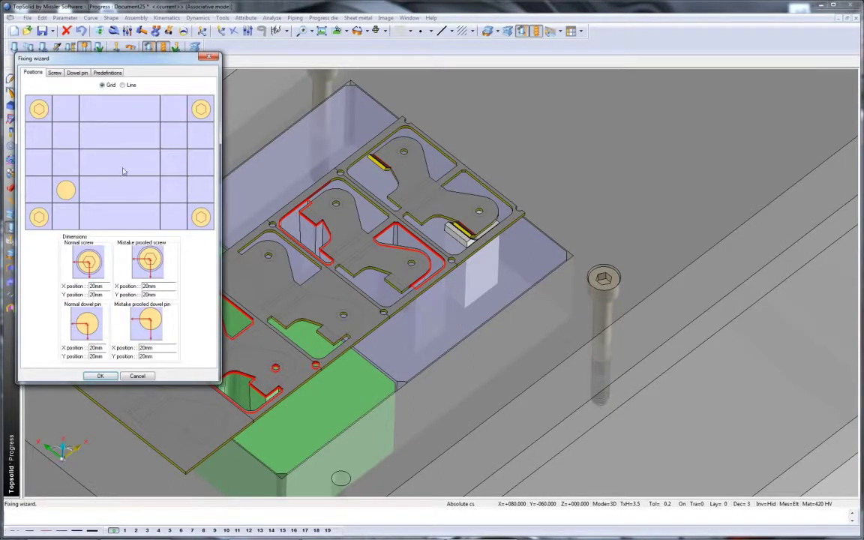
left_click(71, 197)
left_click(54, 73)
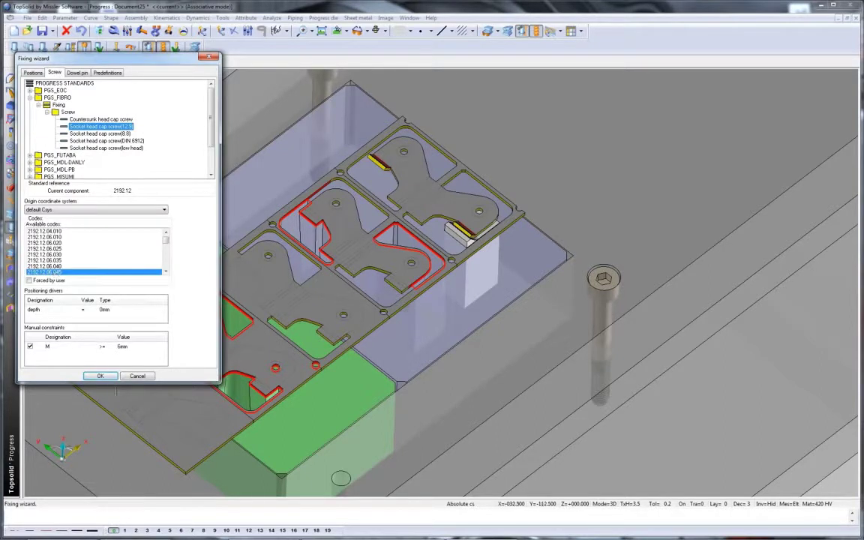
left_click(101, 375)
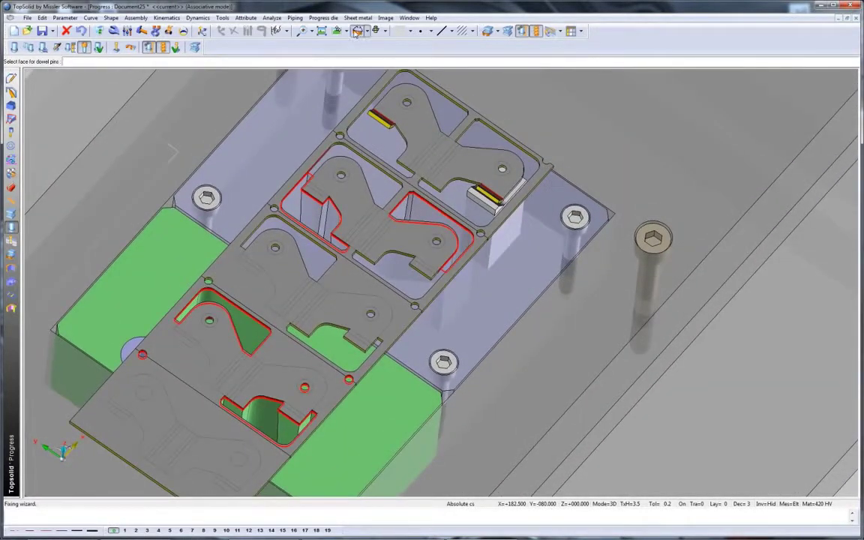
Hide the blue die block and one of its screws to expose the drilling, undoing the hiding of the die set plates.
left_click(357, 31)
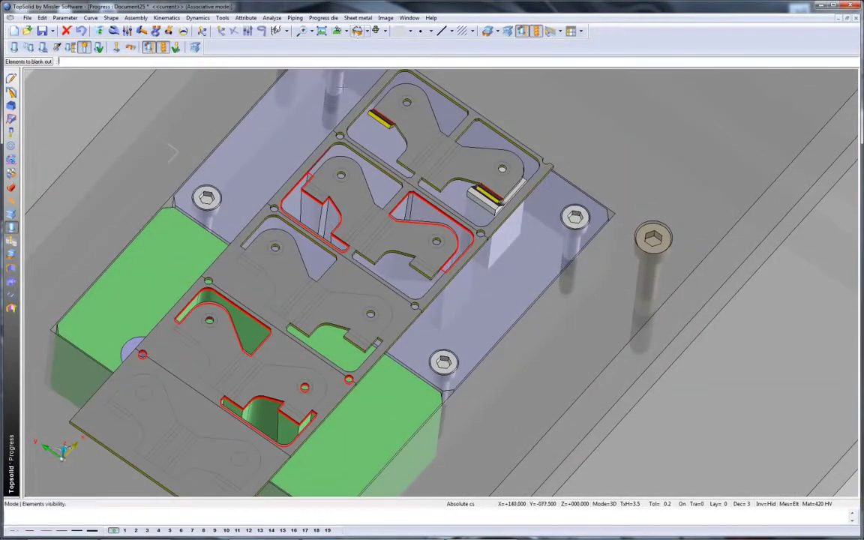
left_click(547, 172)
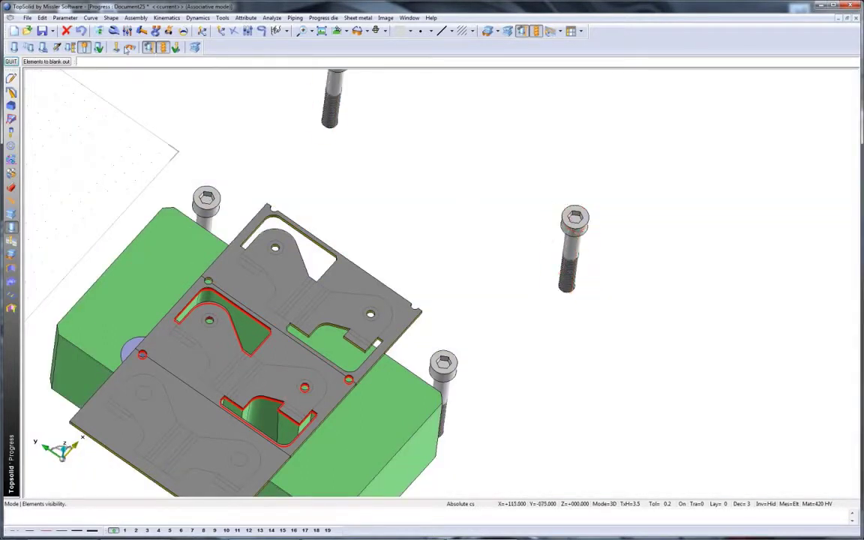
left_click(81, 30)
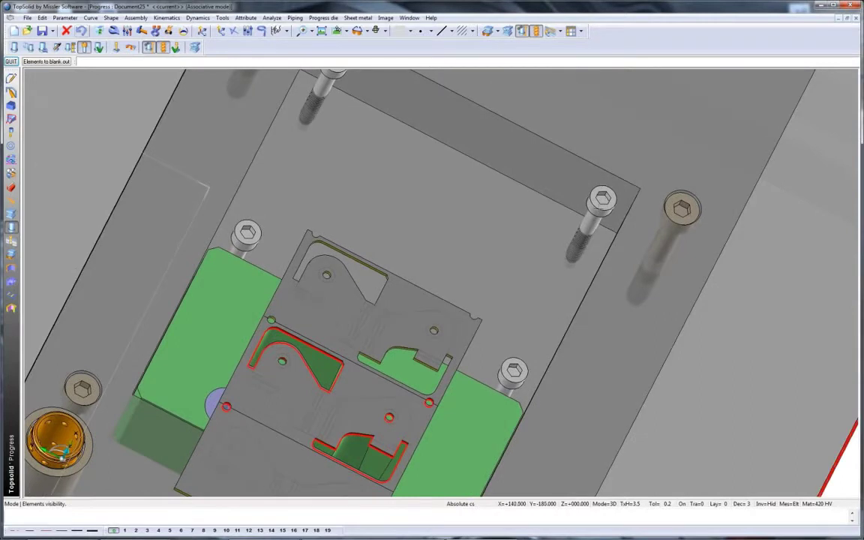
left_click(598, 209)
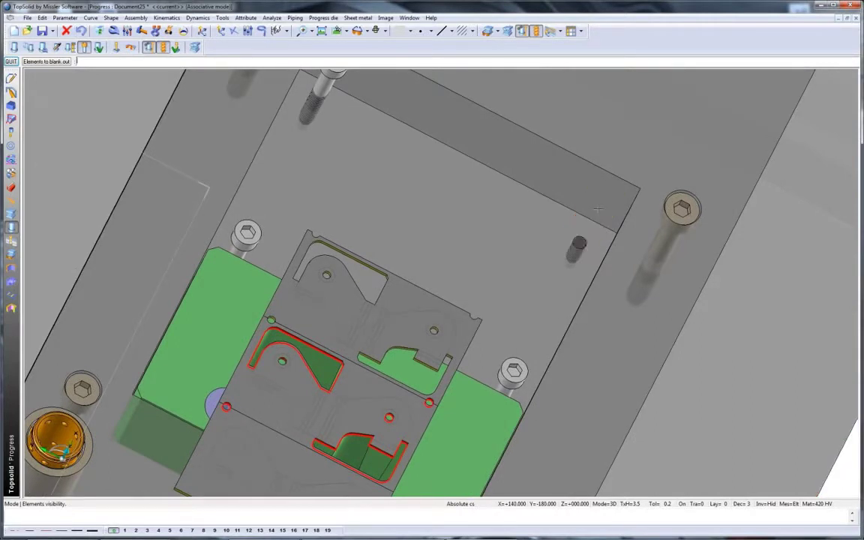